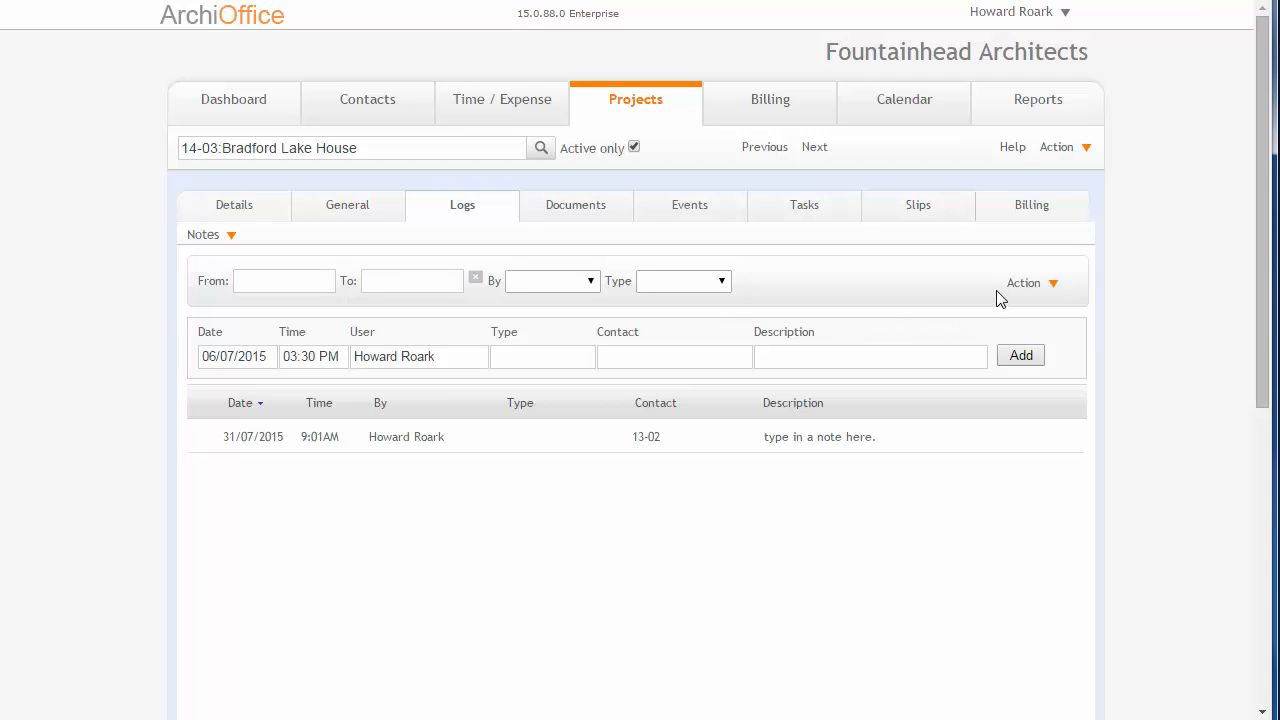
Look over the actions available in the project's Notes and Submittals logs, ending back on the Notes log.
{"action": "mouse_move", "coordinate": [1020, 289]}
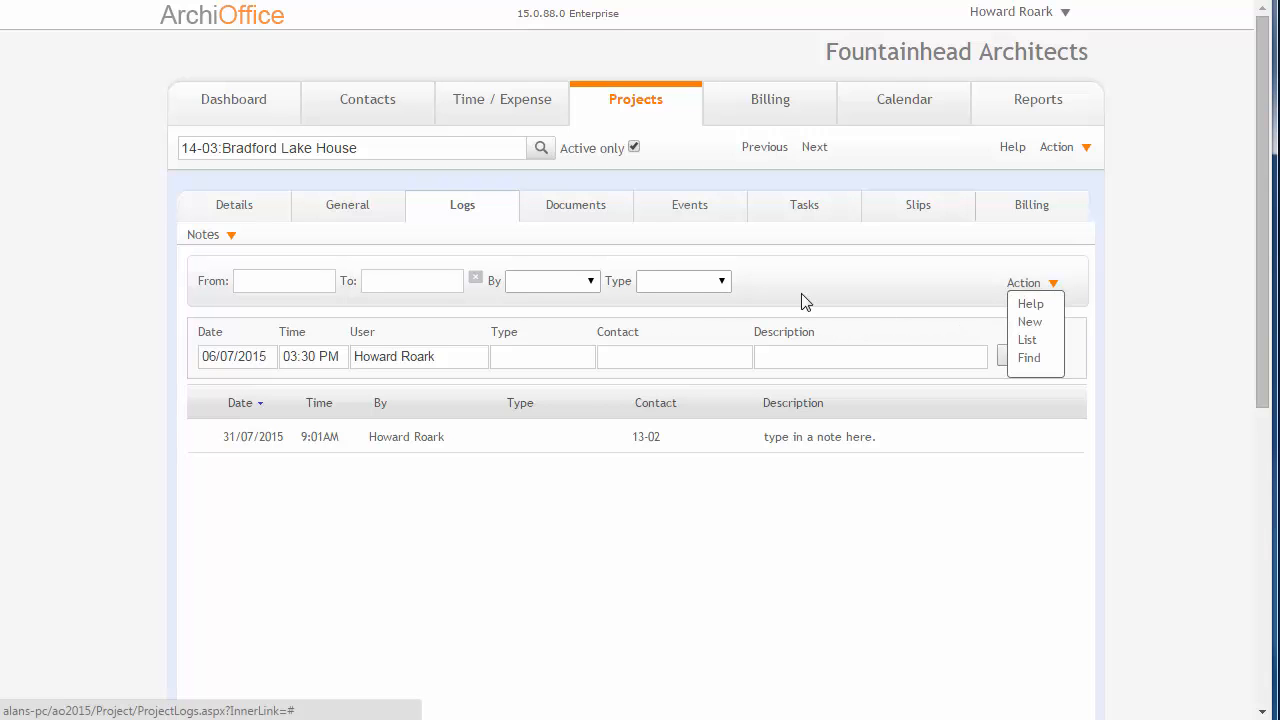
{"action": "mouse_move", "coordinate": [192, 238]}
{"action": "left_click", "coordinate": [210, 274]}
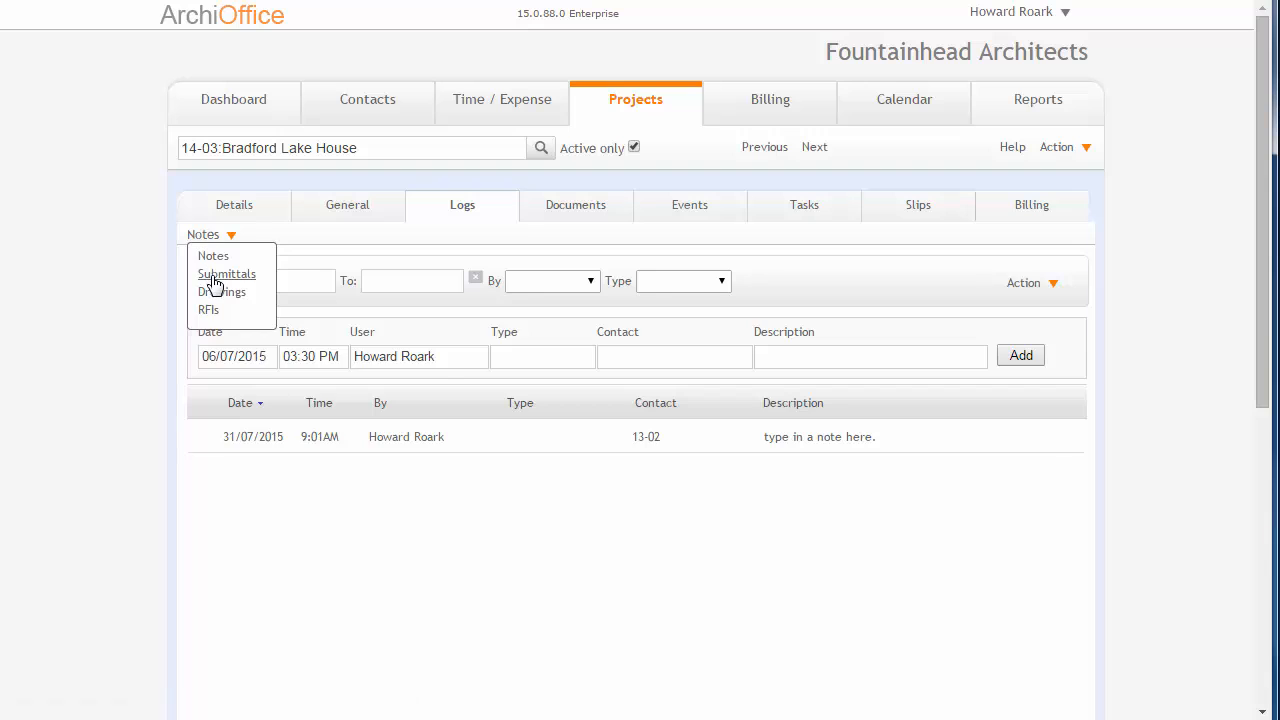
{"action": "mouse_move", "coordinate": [1012, 292]}
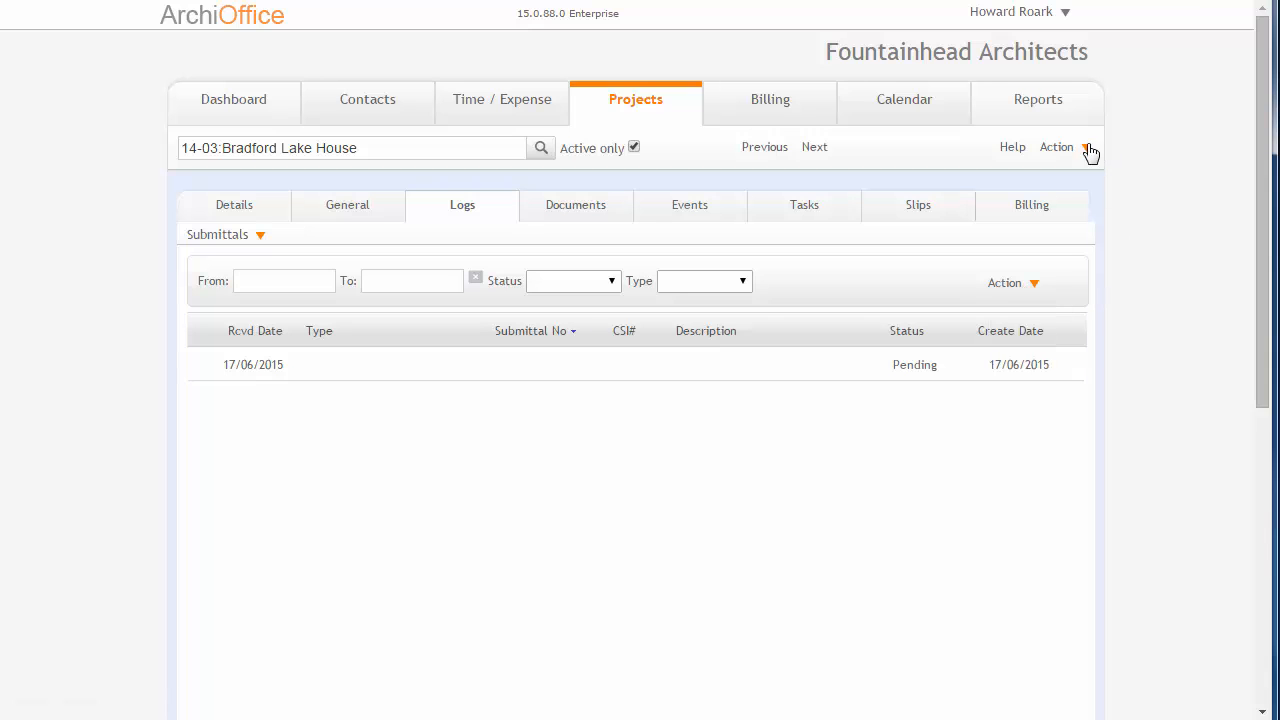
{"action": "mouse_move", "coordinate": [1063, 156]}
{"action": "mouse_move", "coordinate": [252, 244]}
{"action": "left_click", "coordinate": [207, 255]}
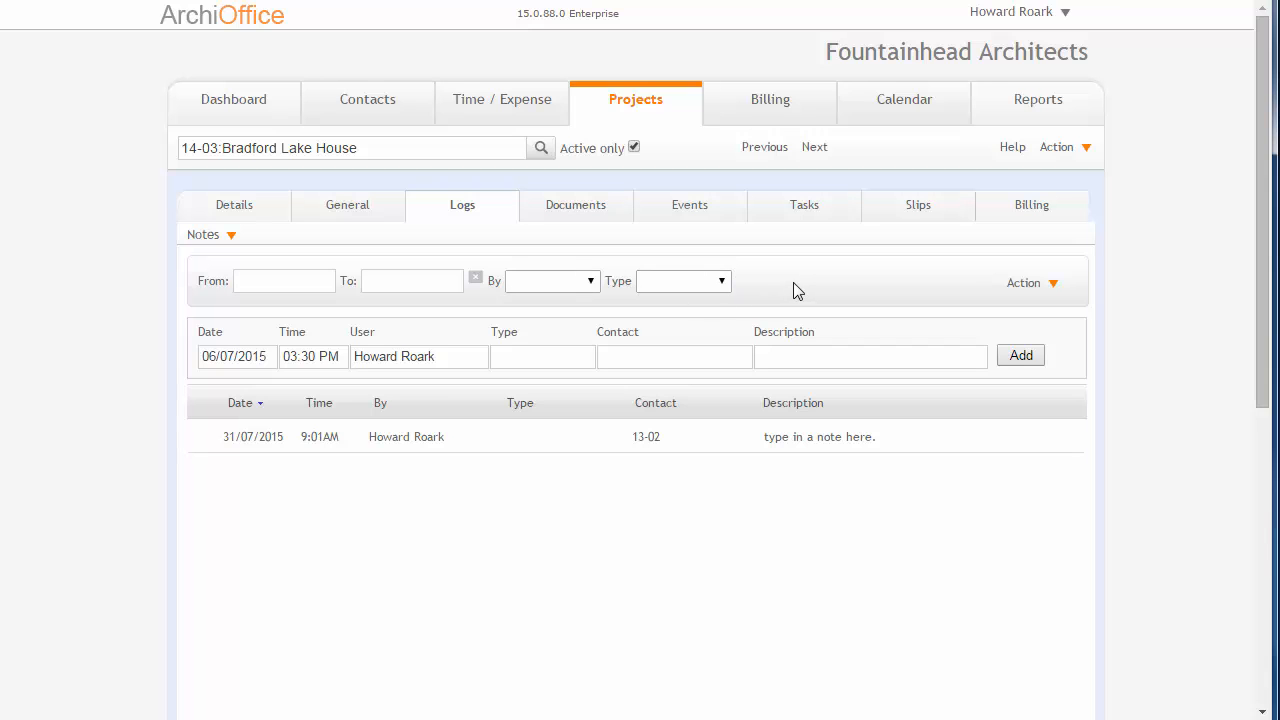
Review the Notes log entries and the choices offered by the By and Type filters.
{"action": "scroll", "coordinate": [795, 282], "scroll_direction": "down", "scroll_amount": 1}
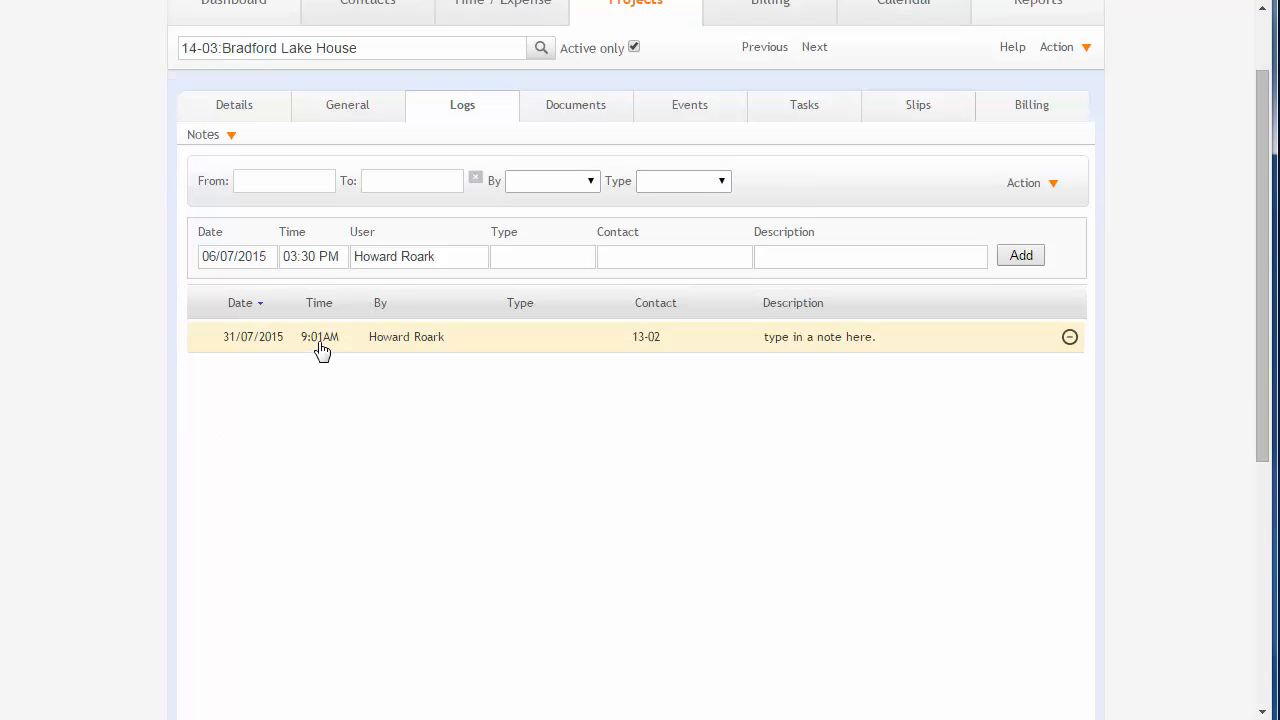
{"action": "scroll", "coordinate": [352, 580], "scroll_direction": "down", "scroll_amount": 5}
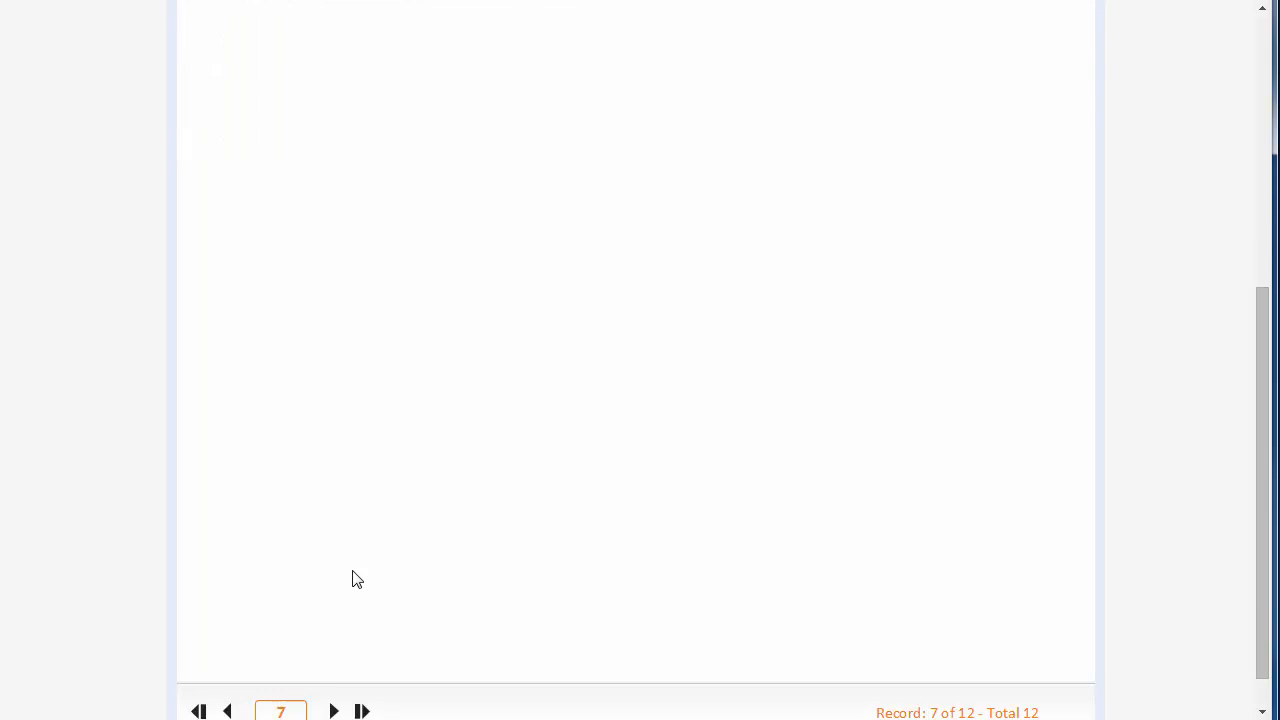
{"action": "scroll", "coordinate": [514, 574], "scroll_direction": "up", "scroll_amount": 5}
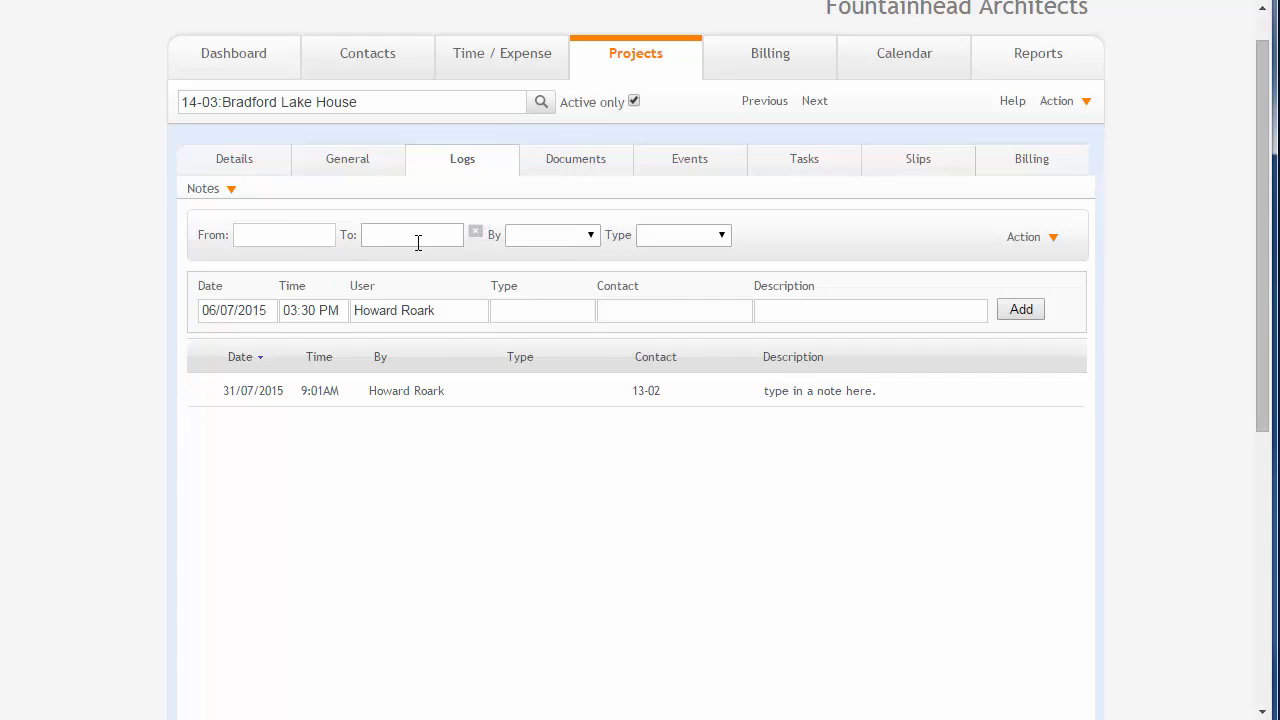
{"action": "left_click", "coordinate": [591, 238]}
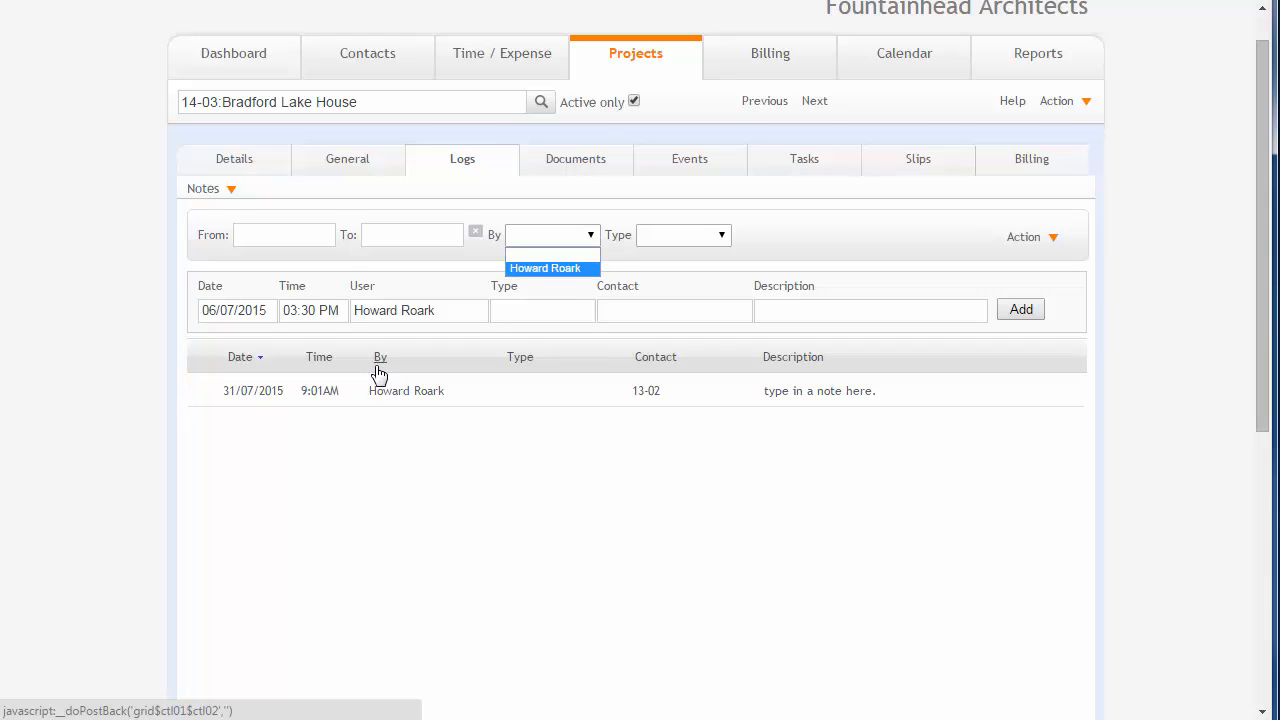
{"action": "left_click", "coordinate": [694, 240]}
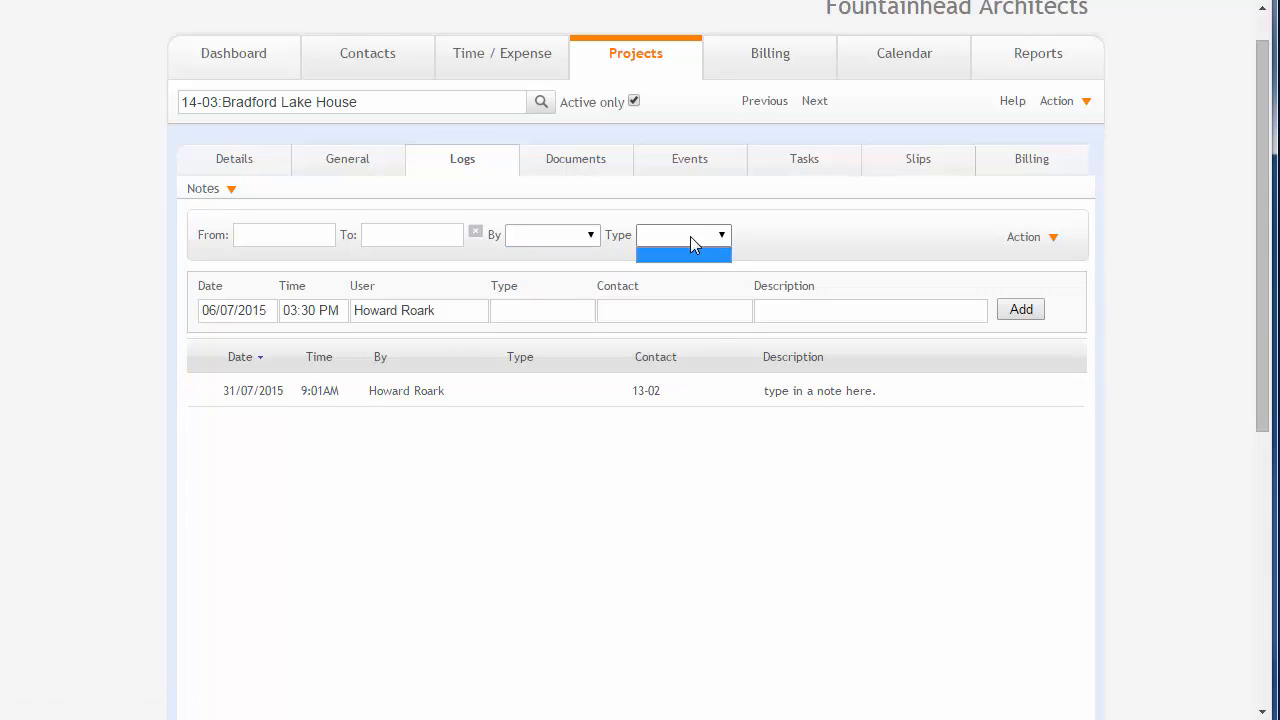
Open the details of the note "type in a note here.", set its type to Note and save it.
{"action": "left_click", "coordinate": [542, 398]}
{"action": "double_click", "coordinate": [544, 404]}
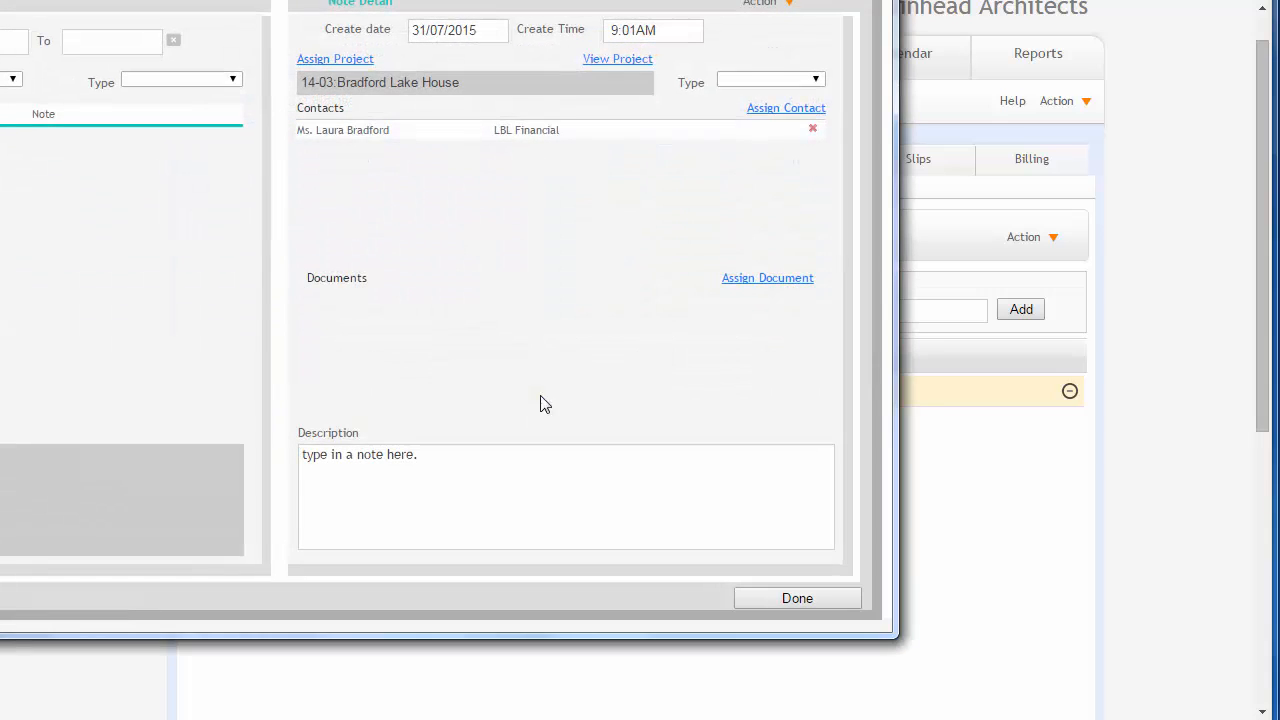
{"action": "left_click", "coordinate": [728, 84]}
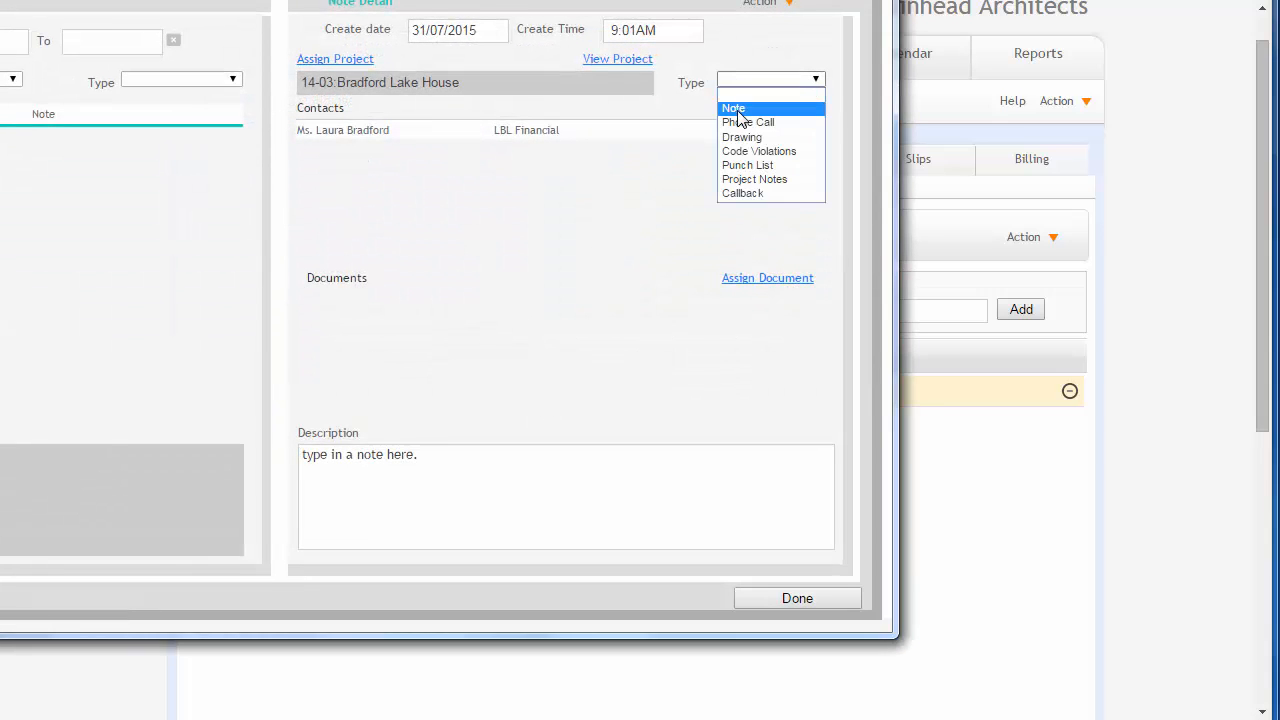
{"action": "left_click", "coordinate": [737, 108]}
{"action": "left_click", "coordinate": [771, 598]}
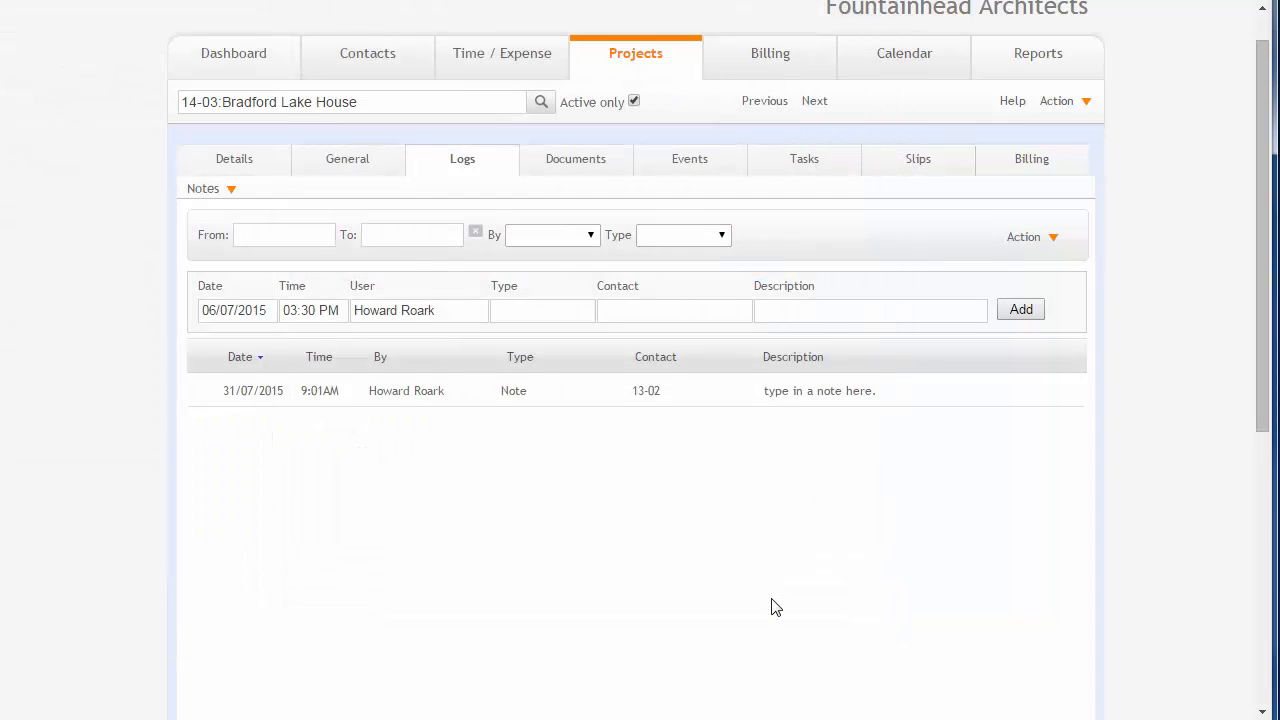
Check the Type filter's choices in the Notes log again without applying a filter.
{"action": "left_click", "coordinate": [658, 240]}
{"action": "left_click", "coordinate": [811, 243]}
{"action": "left_click", "coordinate": [689, 237]}
{"action": "left_click", "coordinate": [773, 243]}
Add a log entry of type Drawing with the first listed contact and the description "test".
{"action": "left_click", "coordinate": [552, 315]}
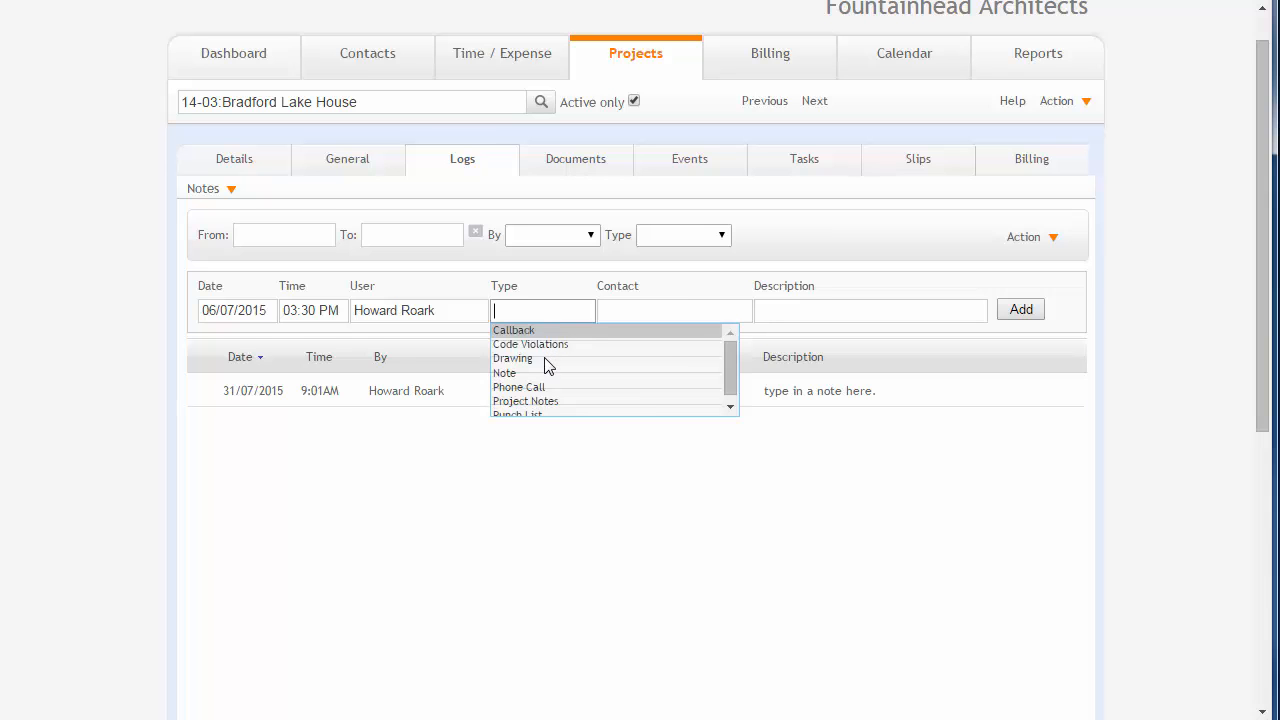
{"action": "left_click", "coordinate": [531, 360]}
{"action": "left_click", "coordinate": [644, 310]}
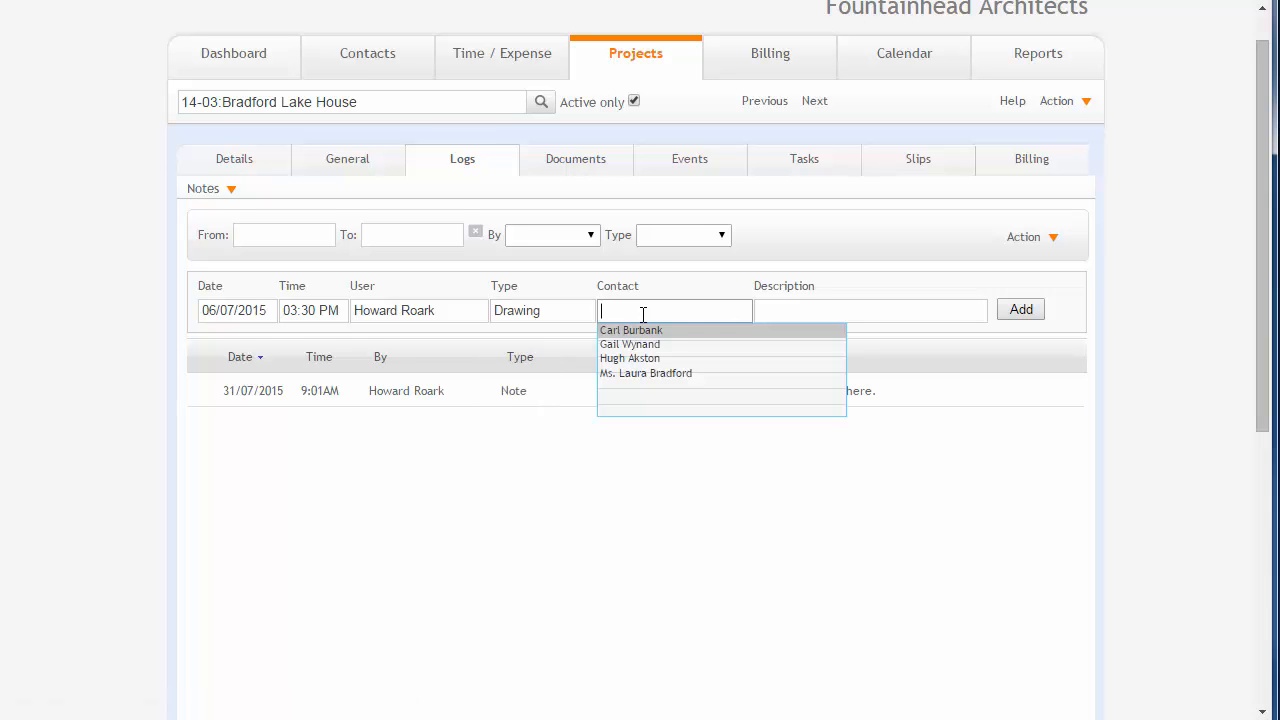
{"action": "left_click", "coordinate": [640, 331]}
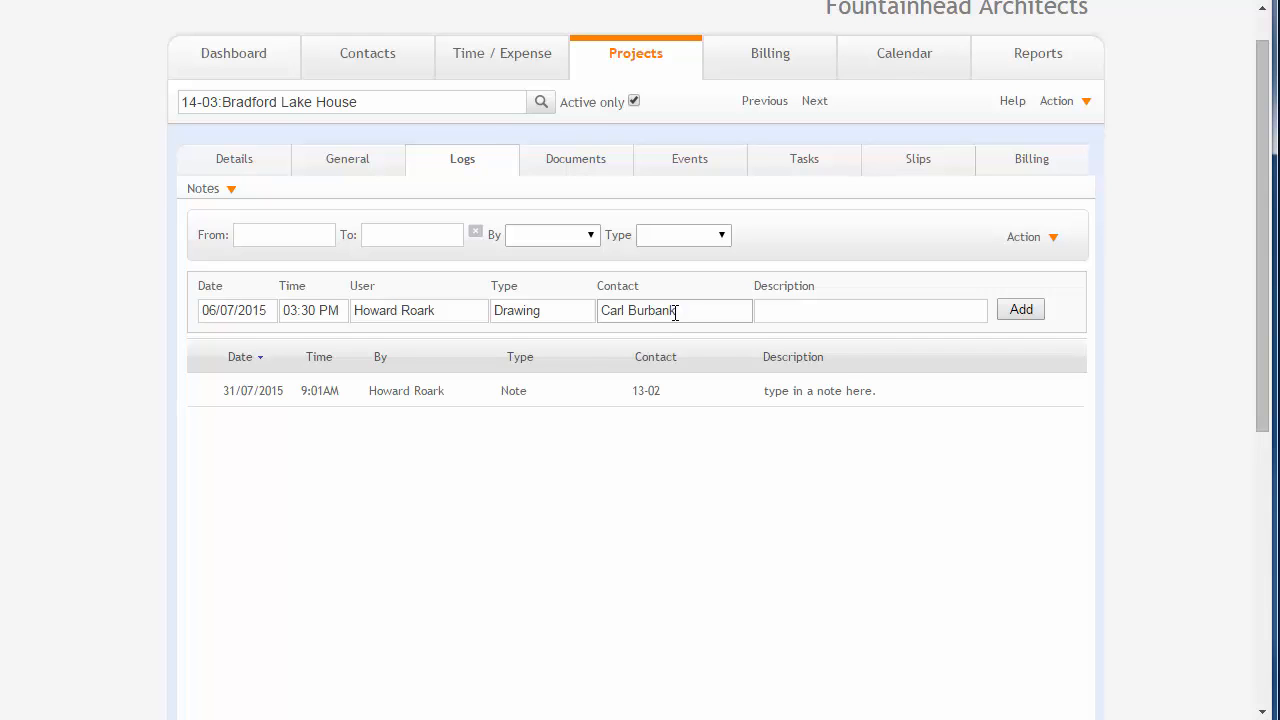
{"action": "left_click", "coordinate": [680, 311]}
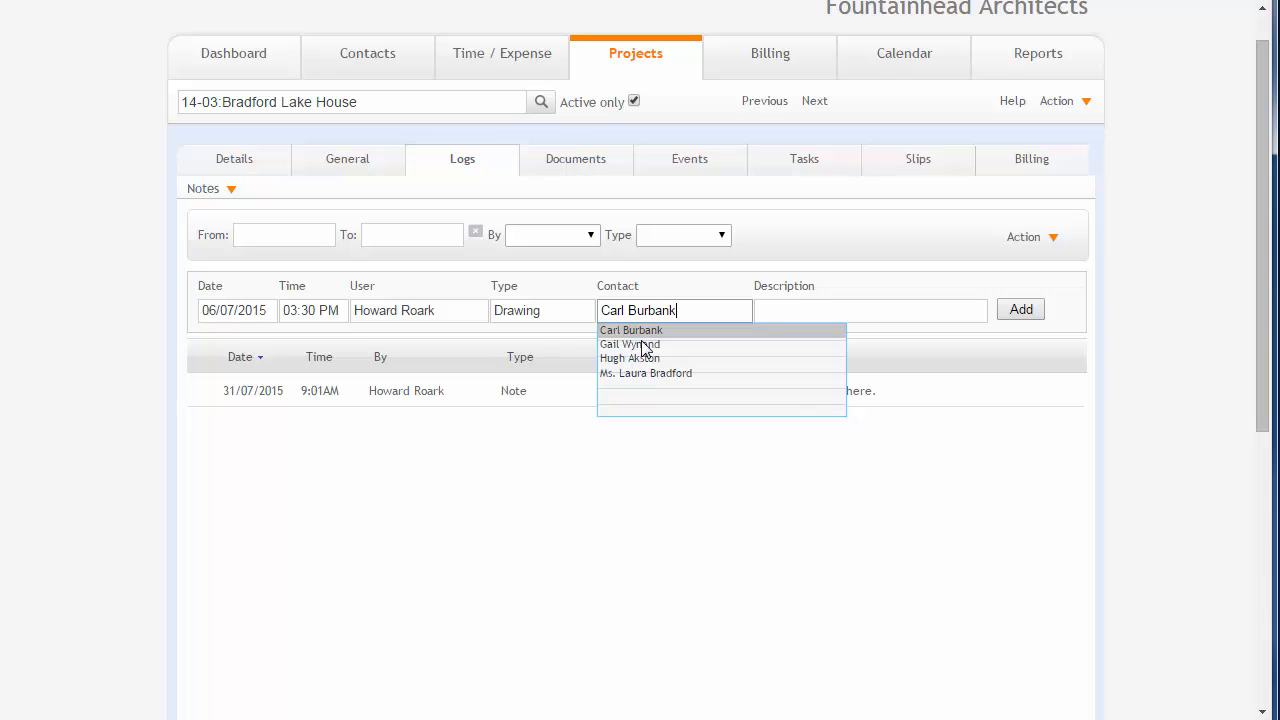
{"action": "left_click", "coordinate": [797, 310]}
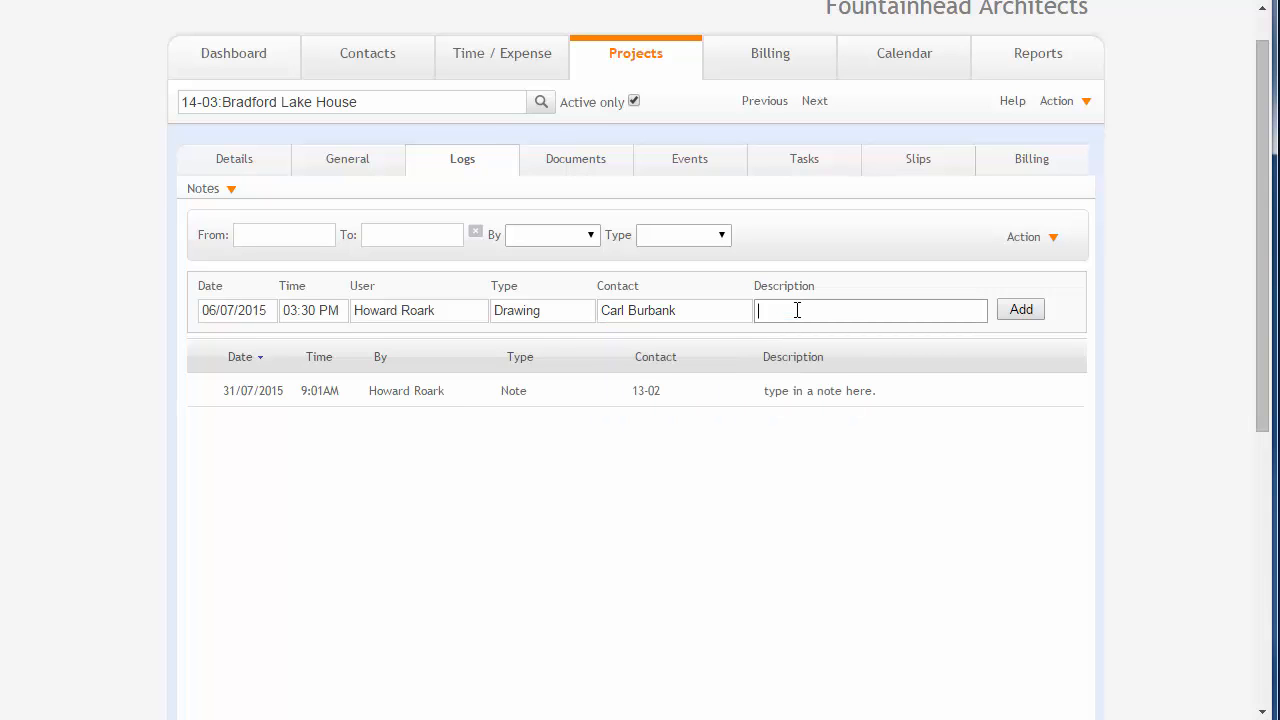
{"action": "type", "text": "test"}
{"action": "left_click", "coordinate": [1021, 312]}
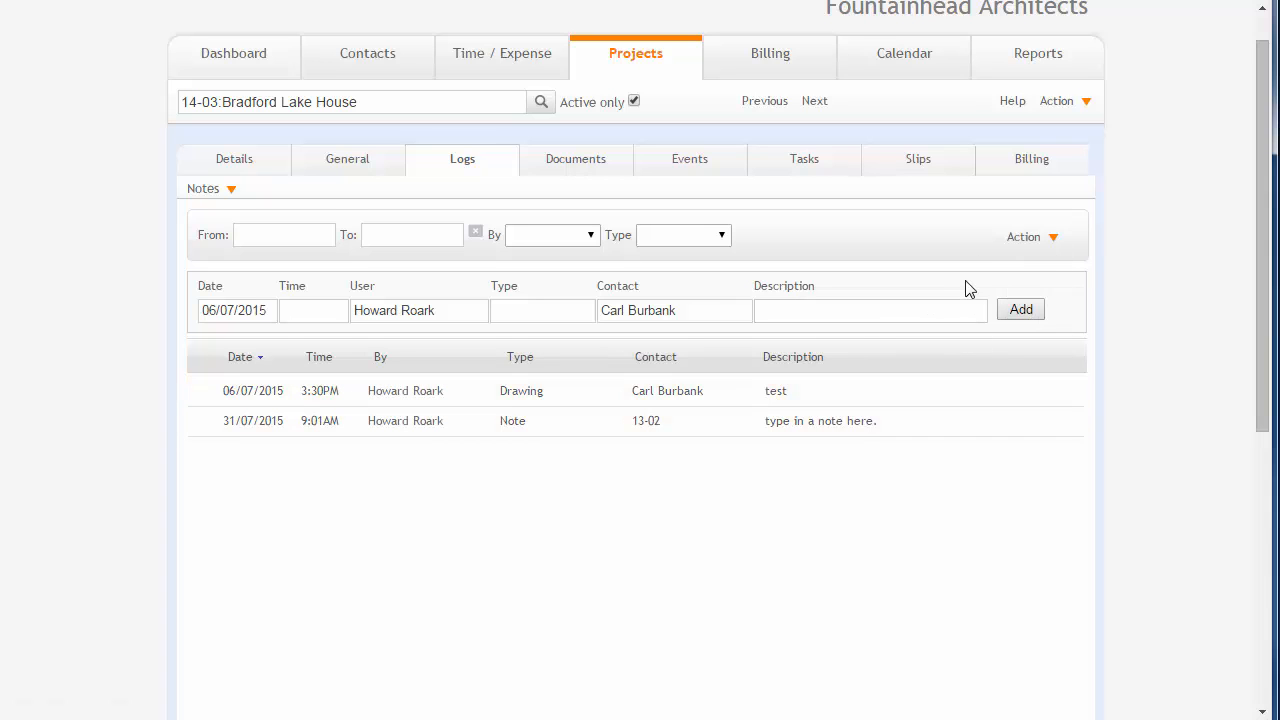
Open a new note's detail form, examine its fields and close it without entering anything.
{"action": "mouse_move", "coordinate": [1029, 246]}
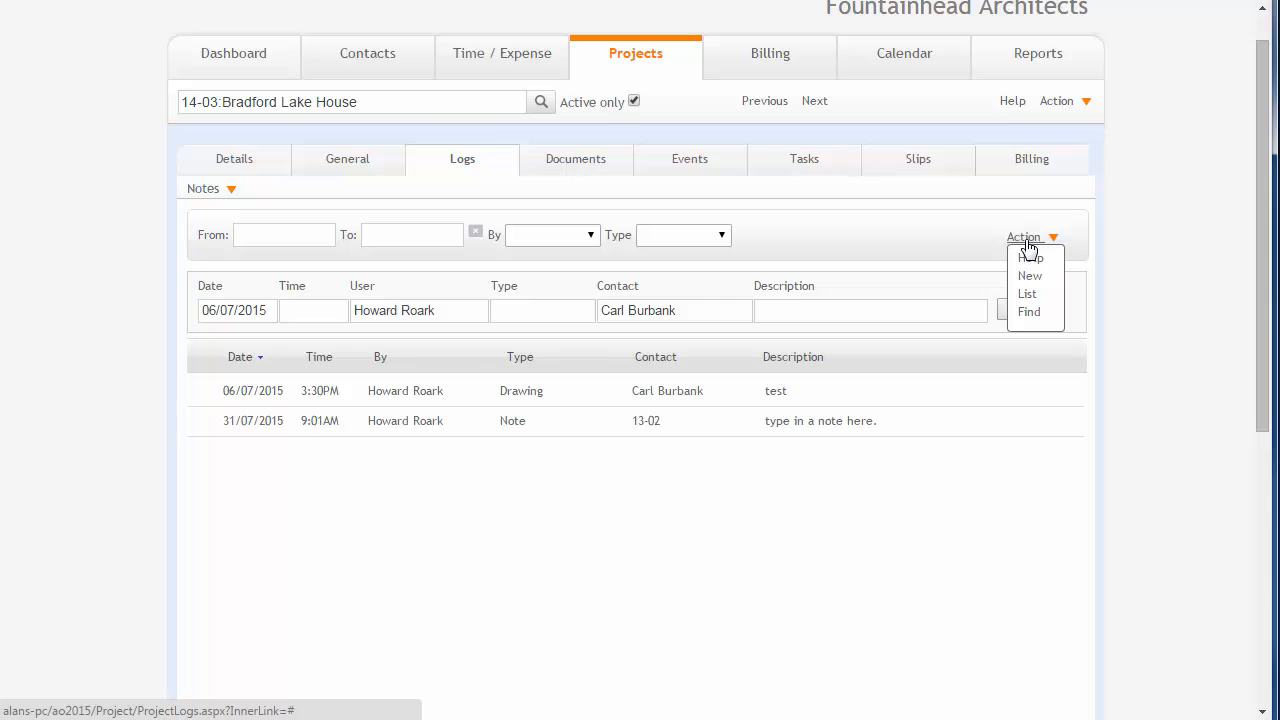
{"action": "left_click", "coordinate": [1030, 280]}
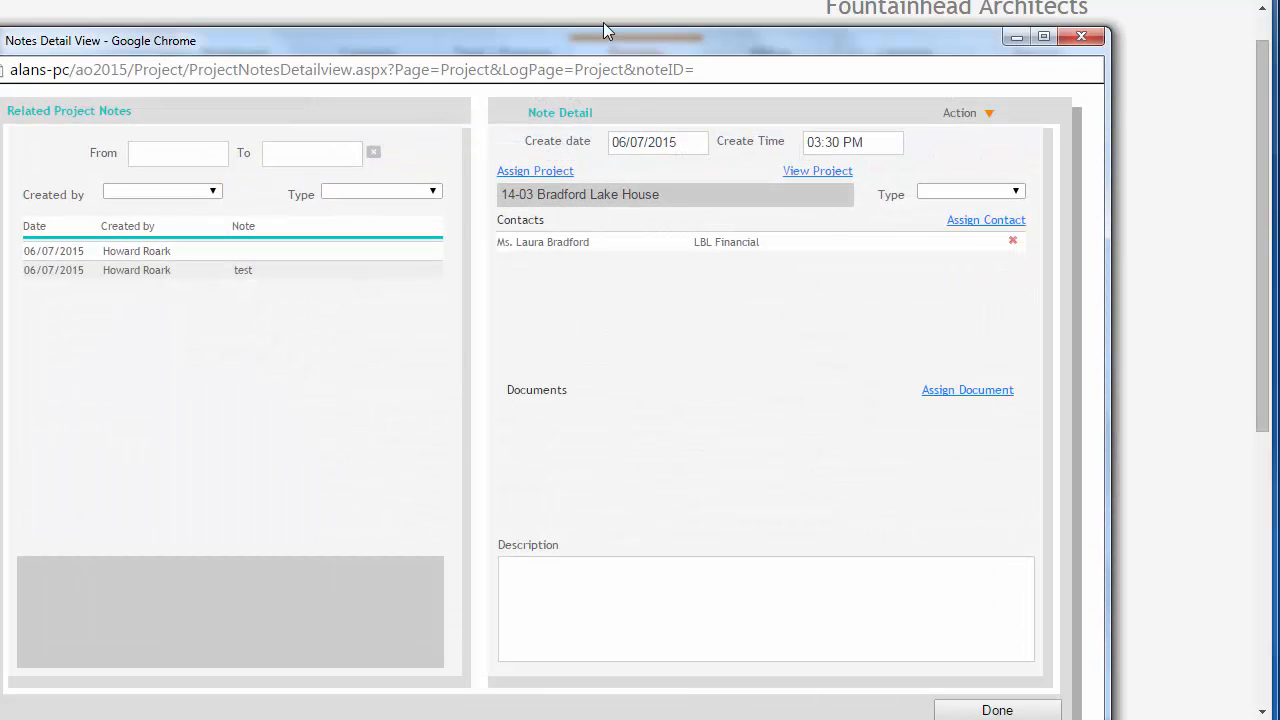
{"action": "left_click_drag", "start_coordinate": [613, 50], "coordinate": [656, 30]}
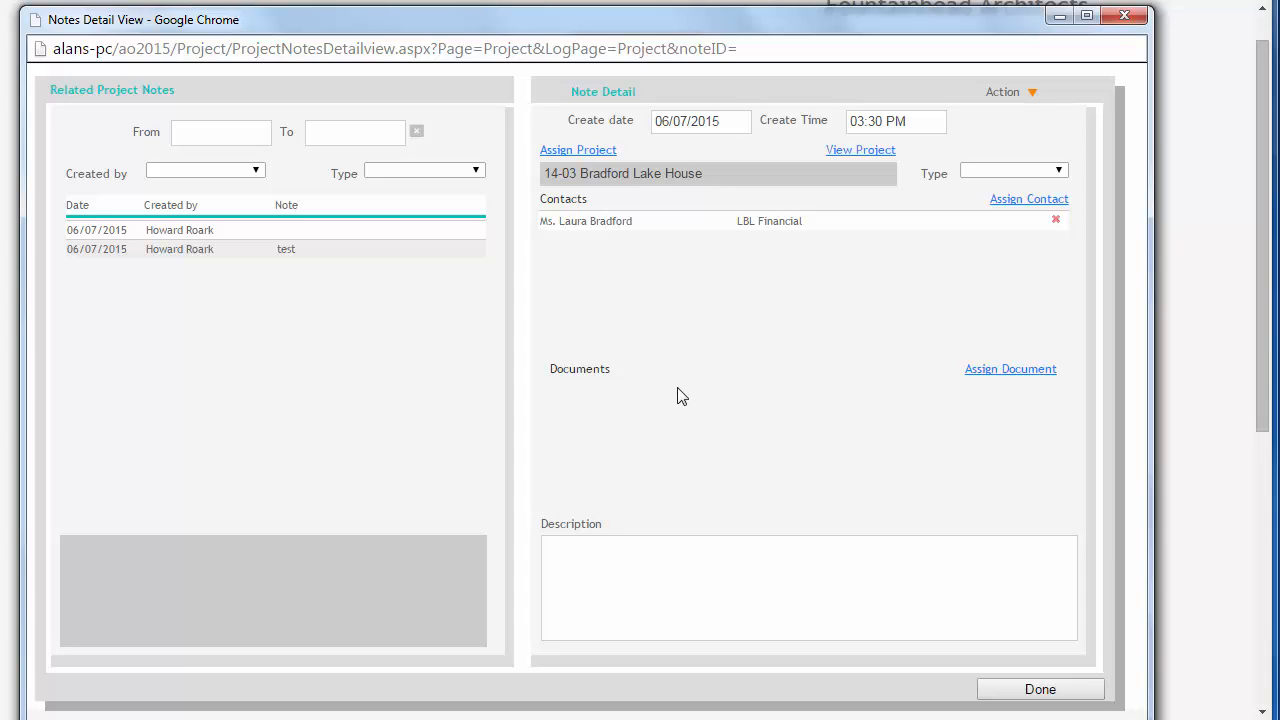
{"action": "left_click", "coordinate": [569, 582]}
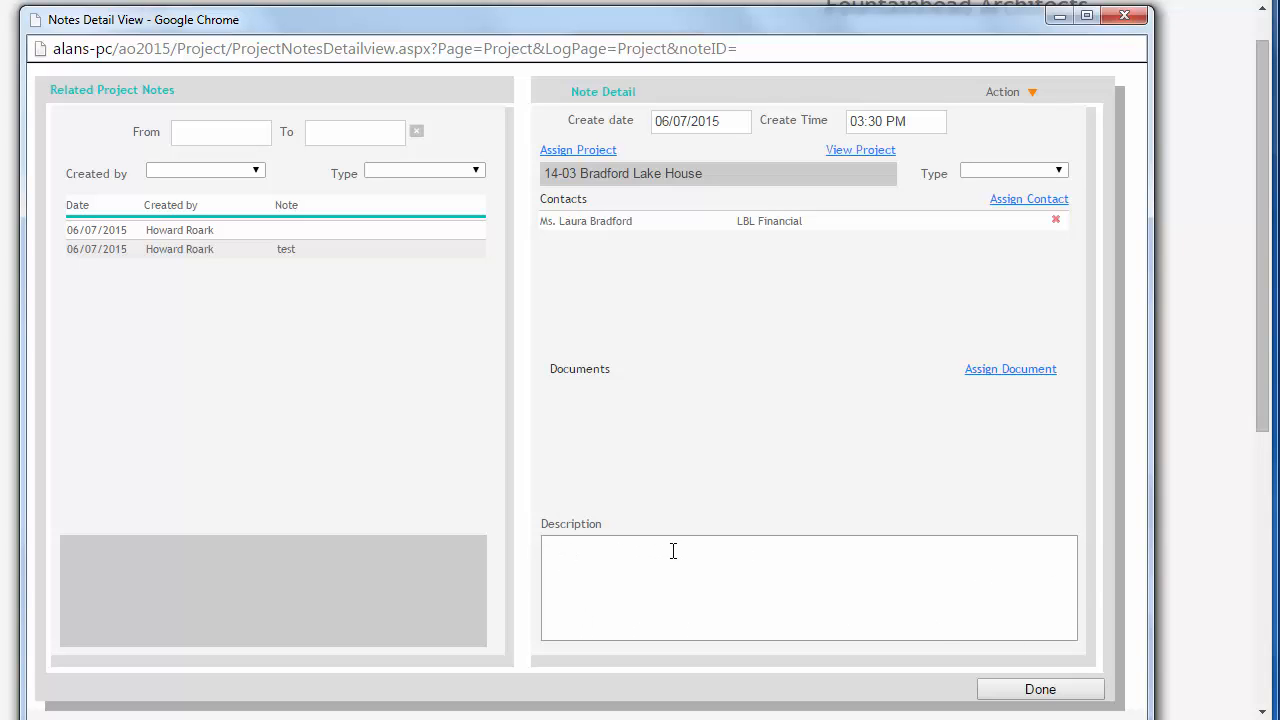
{"action": "left_click", "coordinate": [1124, 15]}
{"action": "left_click", "coordinate": [774, 308]}
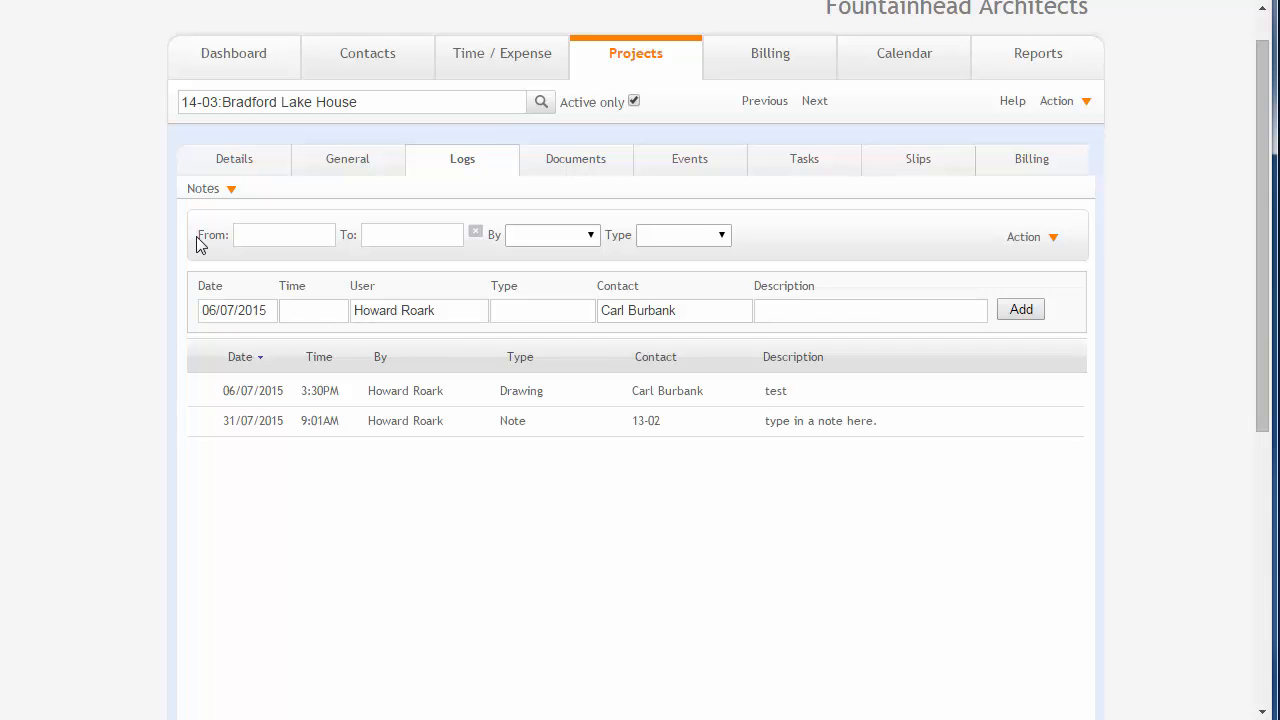
Switch to the project's Submittals log and start a new submittal, positioning its detail window fully in view.
{"action": "left_click", "coordinate": [202, 189]}
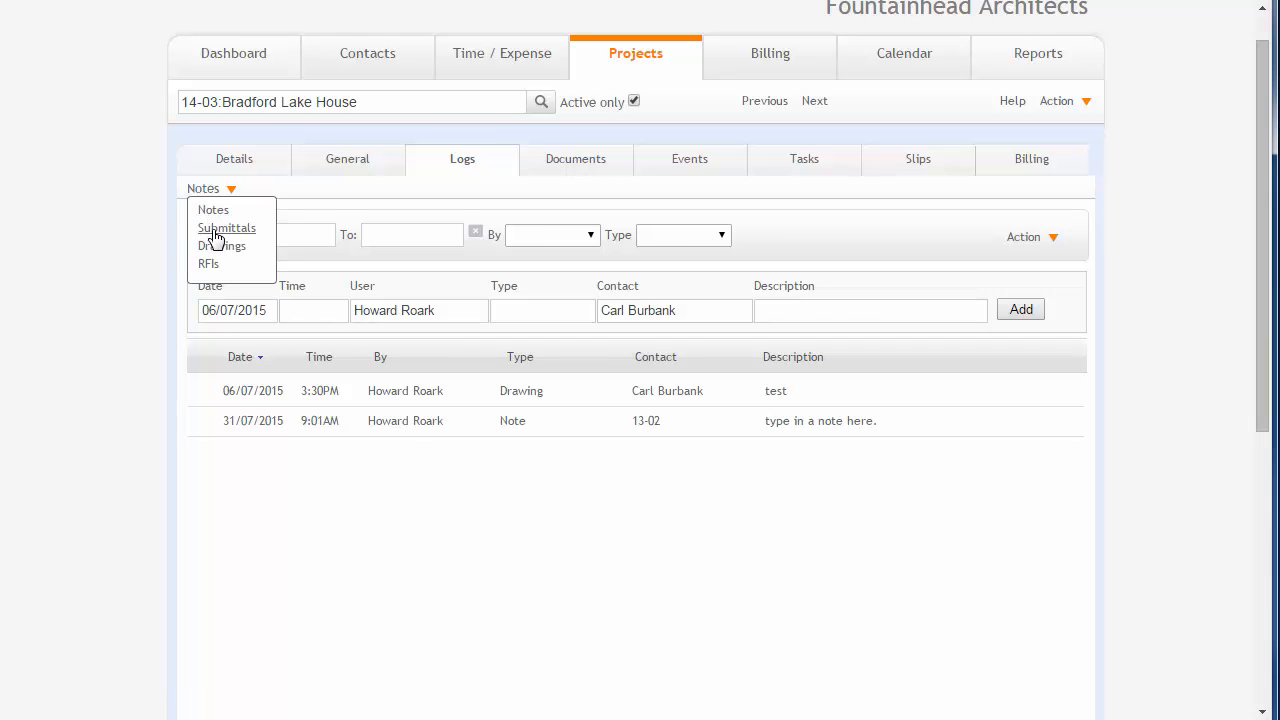
{"action": "left_click", "coordinate": [210, 232]}
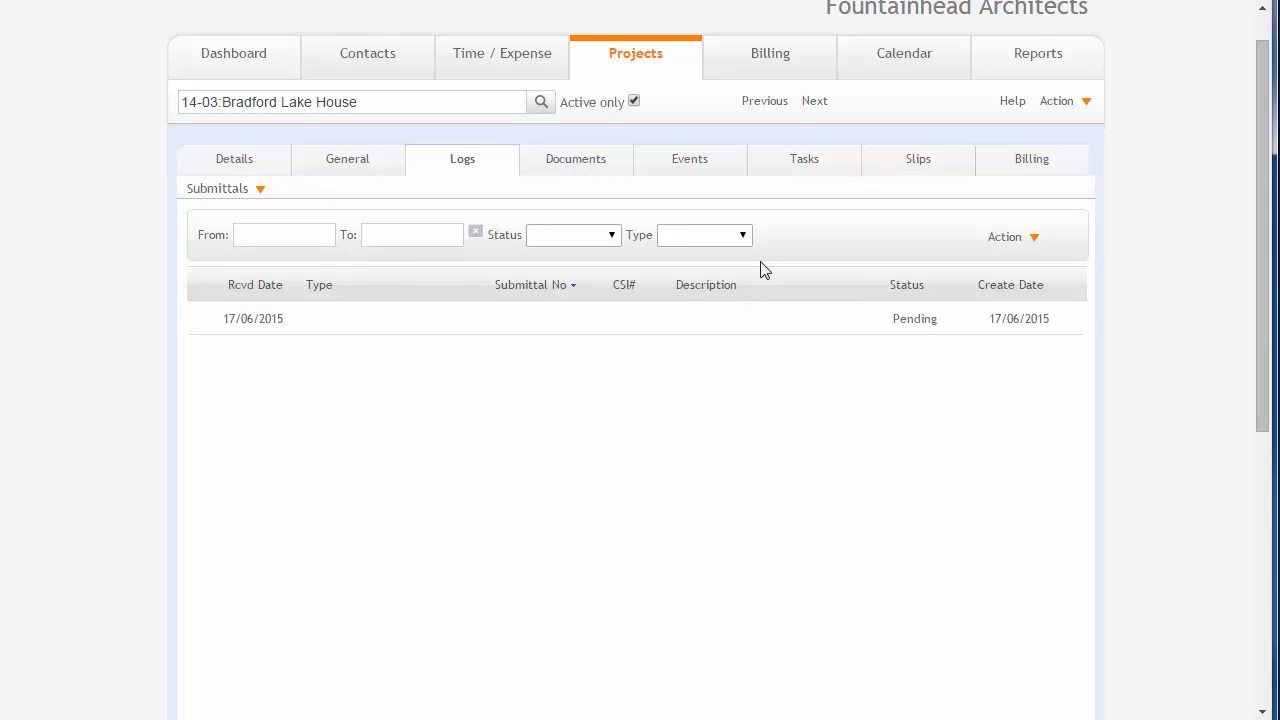
{"action": "left_click", "coordinate": [1003, 240]}
{"action": "left_click", "coordinate": [1008, 283]}
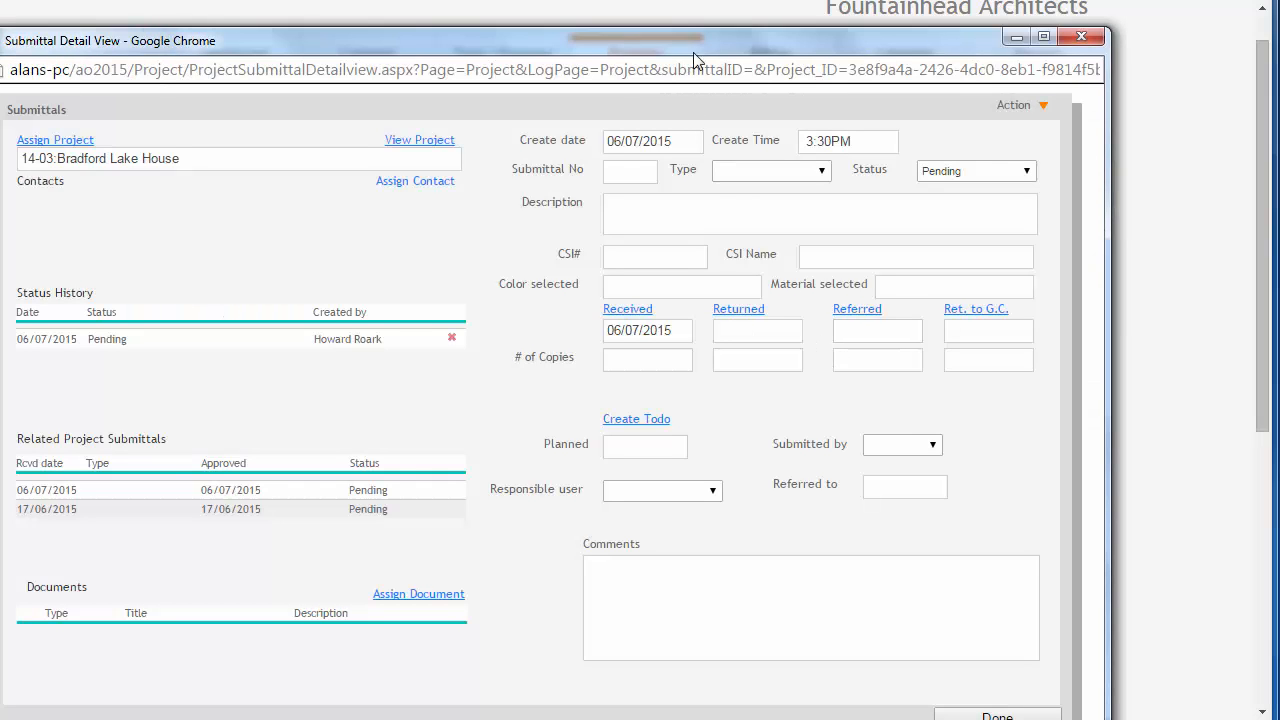
{"action": "left_click_drag", "start_coordinate": [693, 52], "coordinate": [774, 32]}
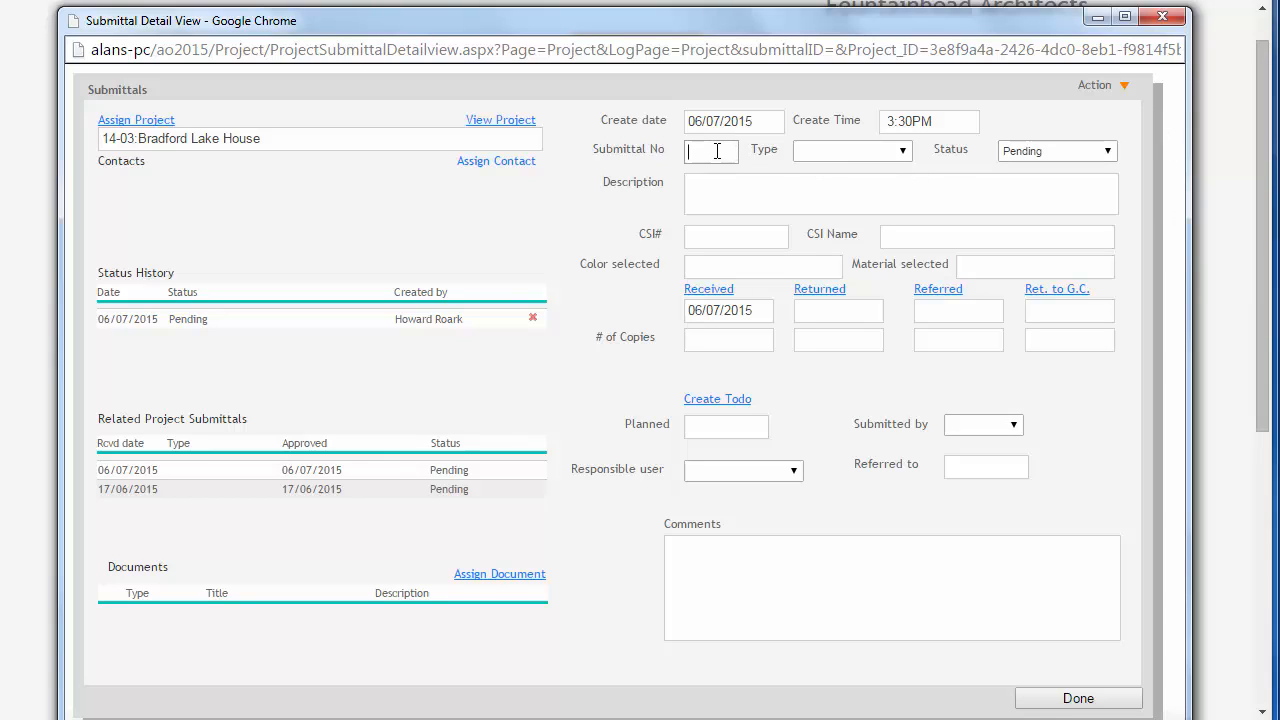
Examine the CSI#, CSI Name, Color selected and Material selected fields of the new submittal.
{"action": "left_click", "coordinate": [731, 231]}
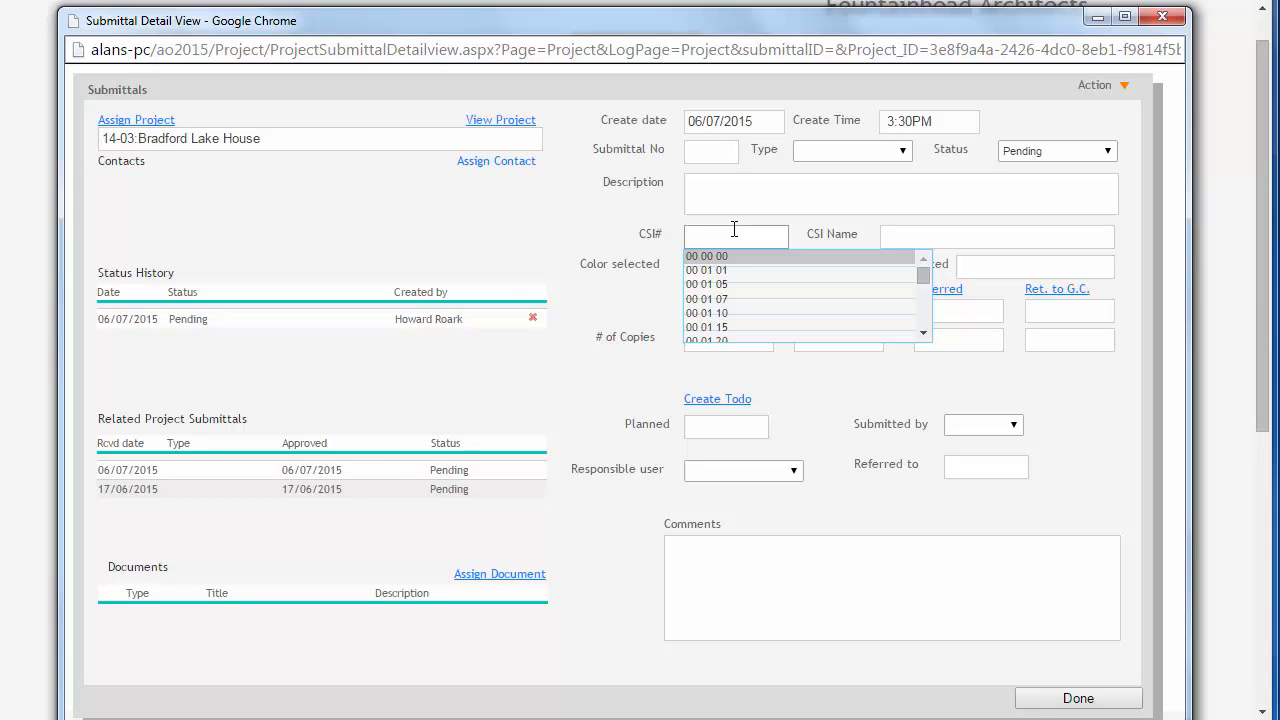
{"action": "left_click", "coordinate": [945, 235]}
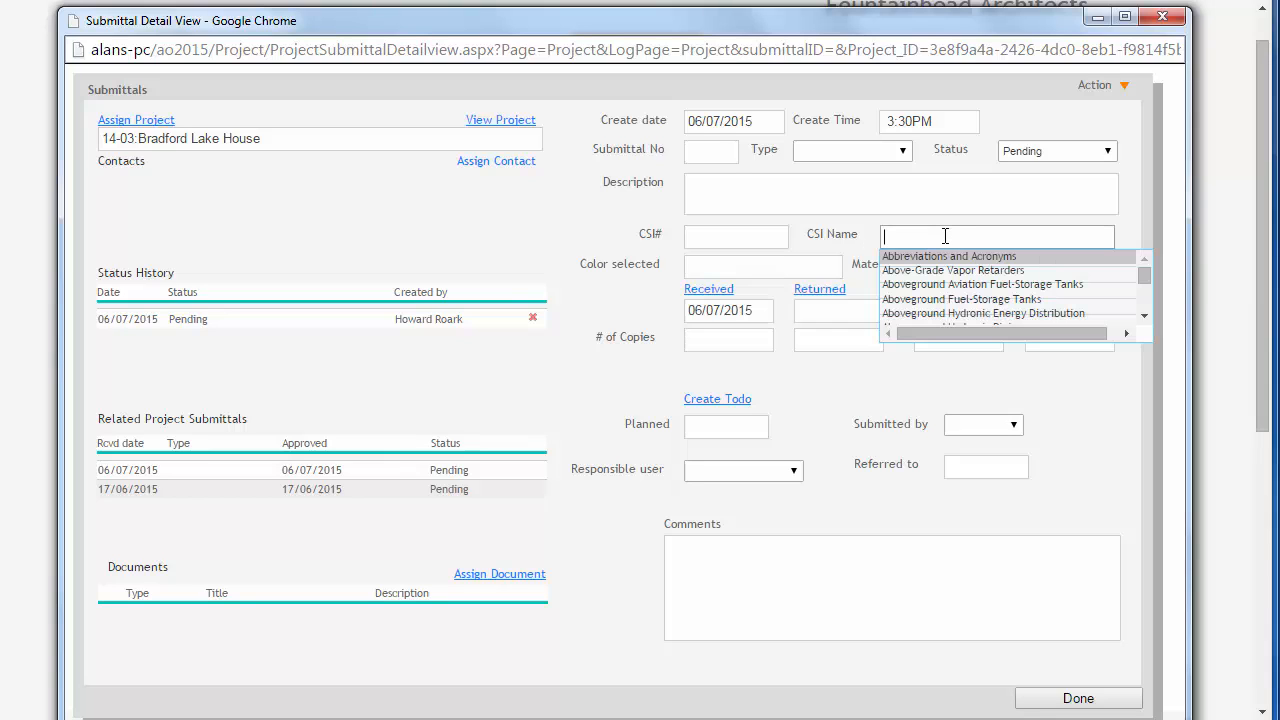
{"action": "left_click", "coordinate": [776, 261]}
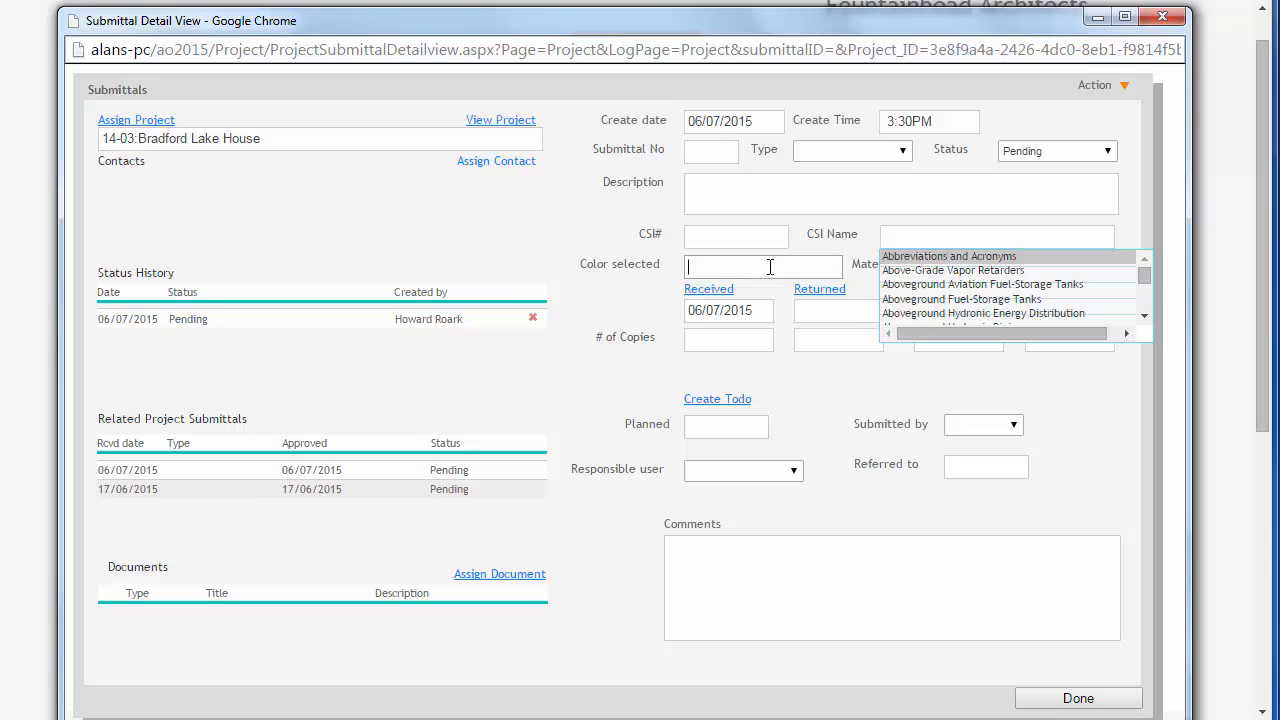
{"action": "left_click", "coordinate": [1013, 262]}
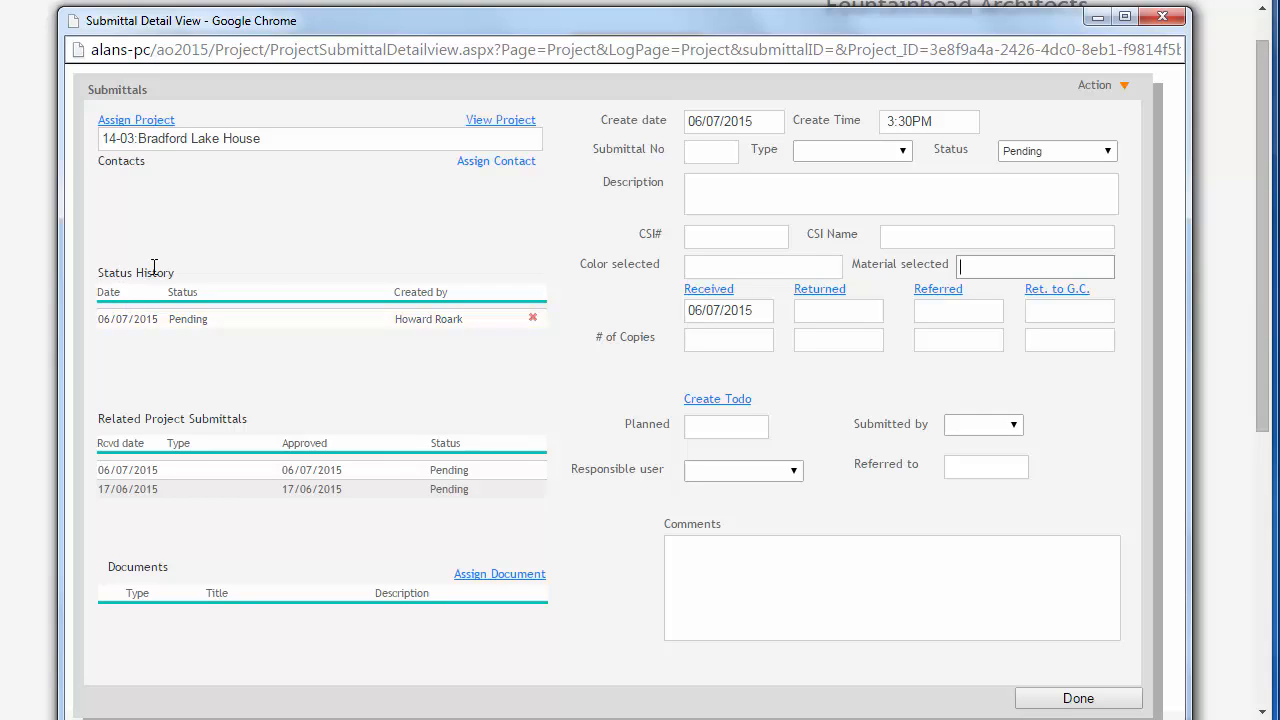
Examine the status choices for the new submittal, leaving it as Pending, and shift the detail window slightly upward.
{"action": "left_click", "coordinate": [1076, 158]}
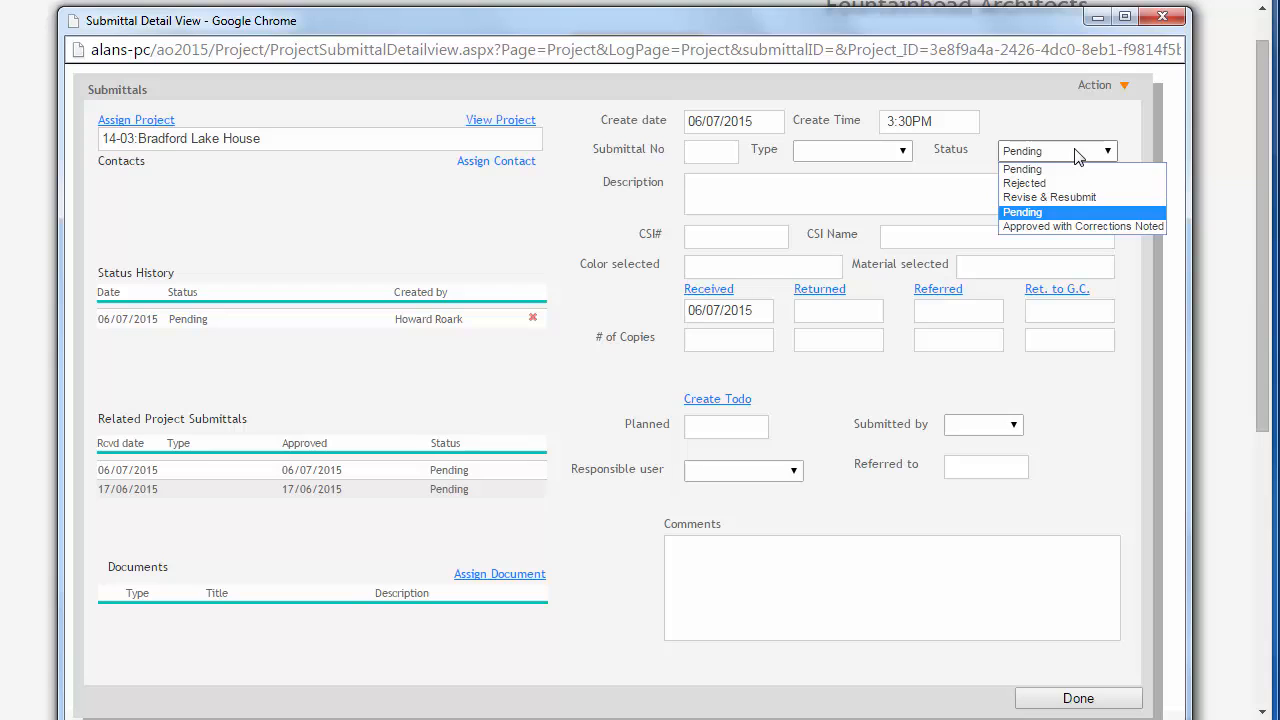
{"action": "left_click", "coordinate": [1076, 155]}
{"action": "left_click", "coordinate": [1076, 155]}
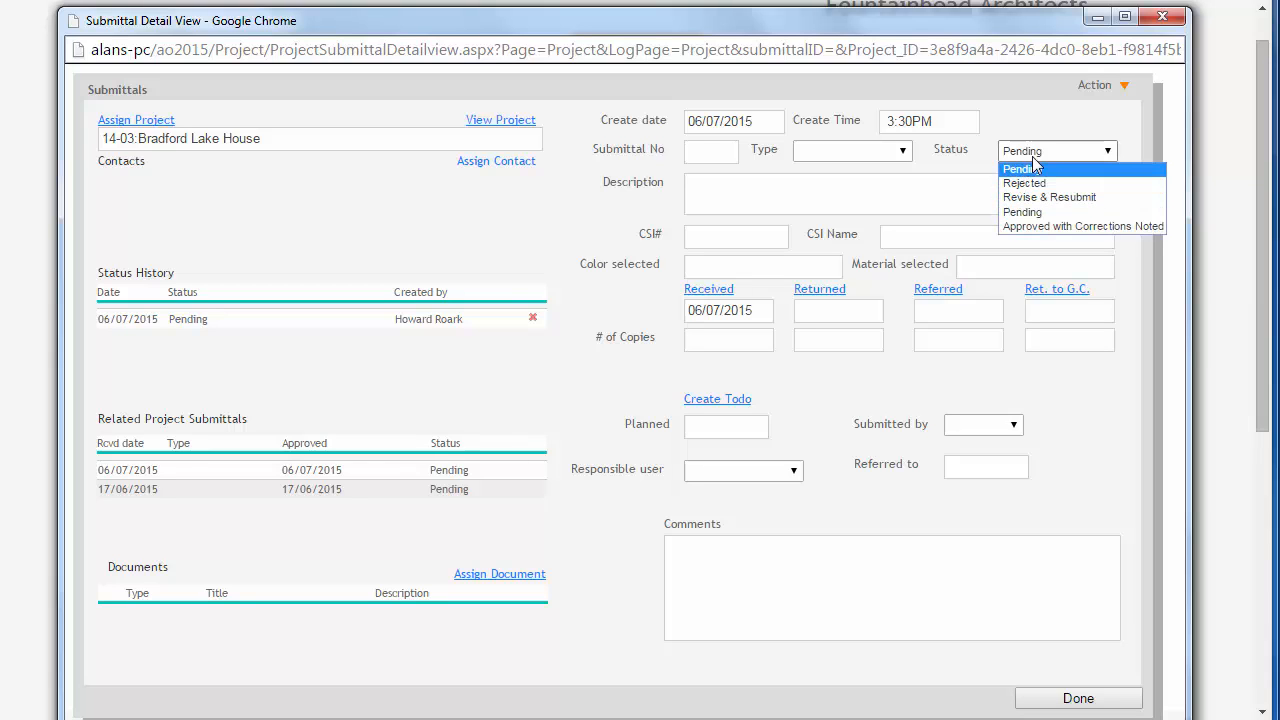
{"action": "left_click", "coordinate": [1072, 149]}
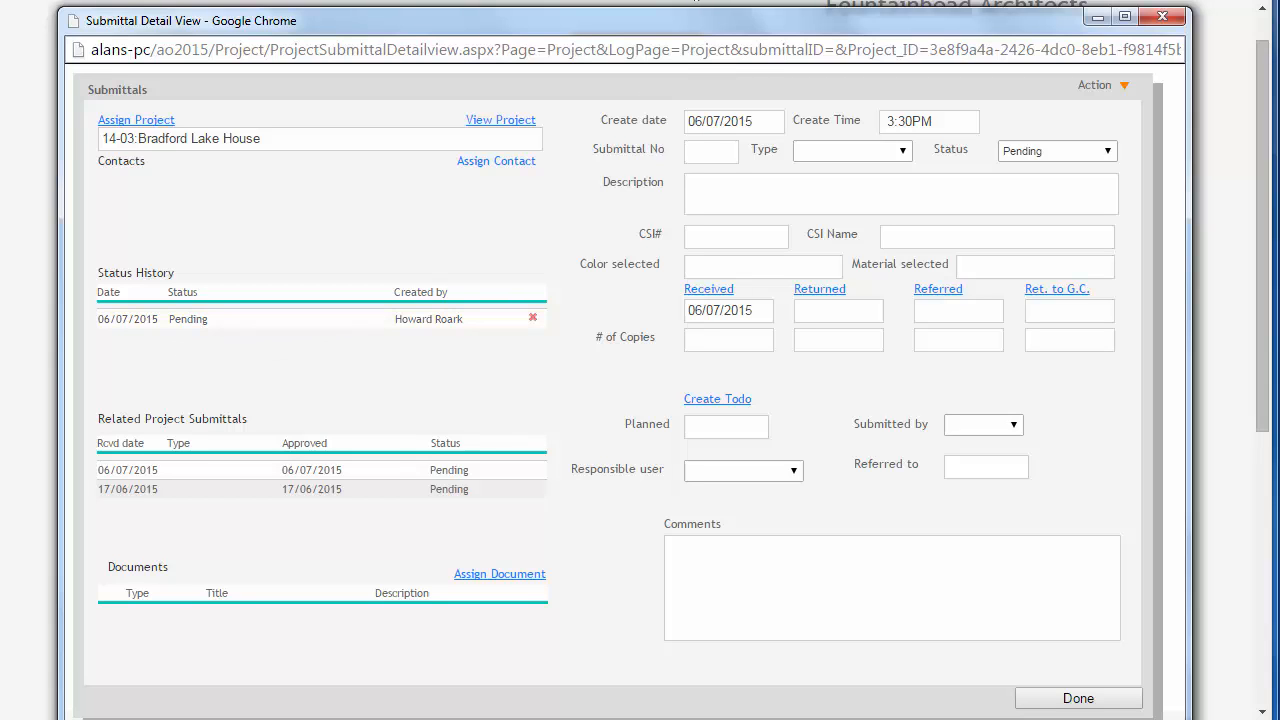
{"action": "left_click_drag", "start_coordinate": [684, 30], "coordinate": [686, 17]}
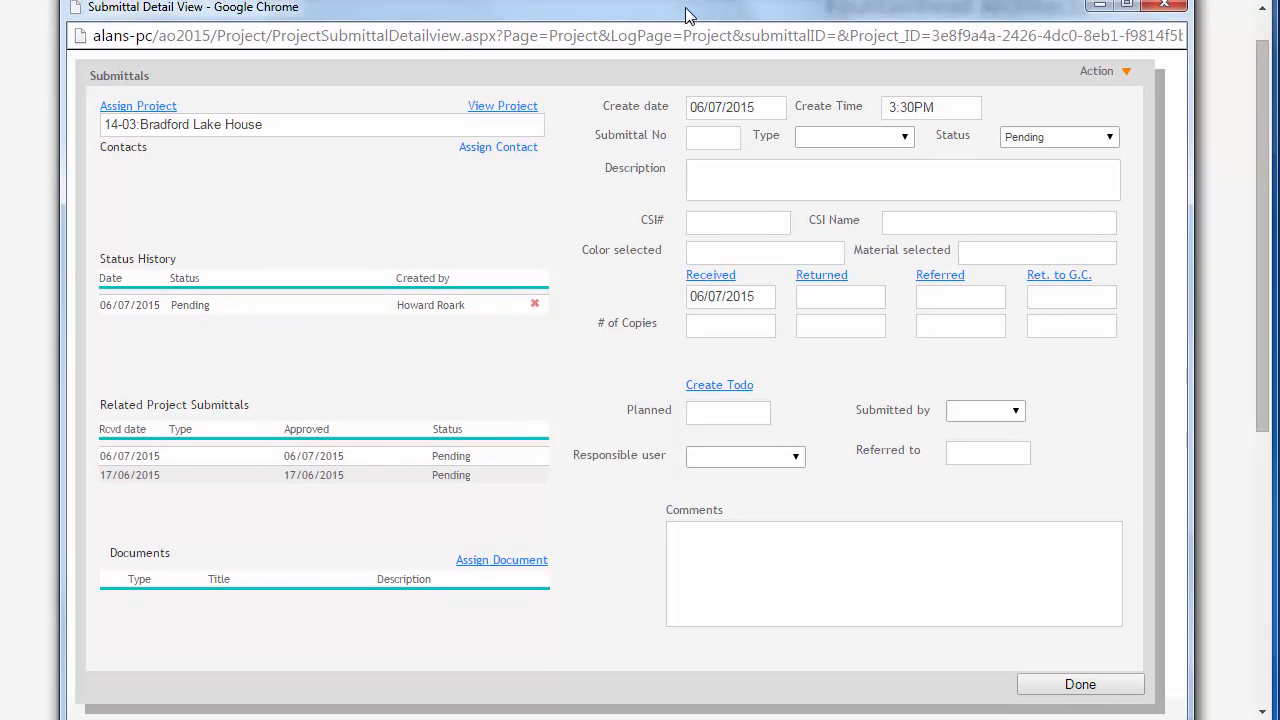
Close the new submittal's detail form without entering anything and switch to the project's Drawings log.
{"action": "left_click", "coordinate": [1163, 8]}
{"action": "left_click", "coordinate": [228, 190]}
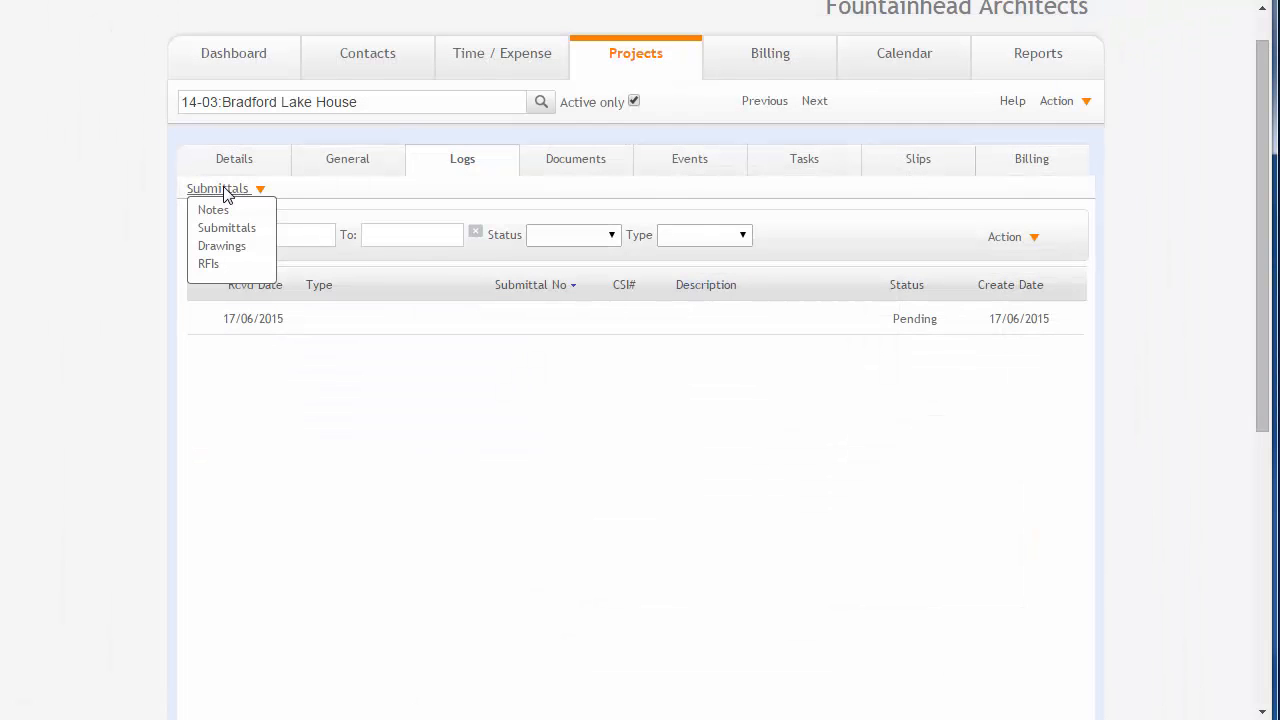
{"action": "left_click", "coordinate": [221, 246]}
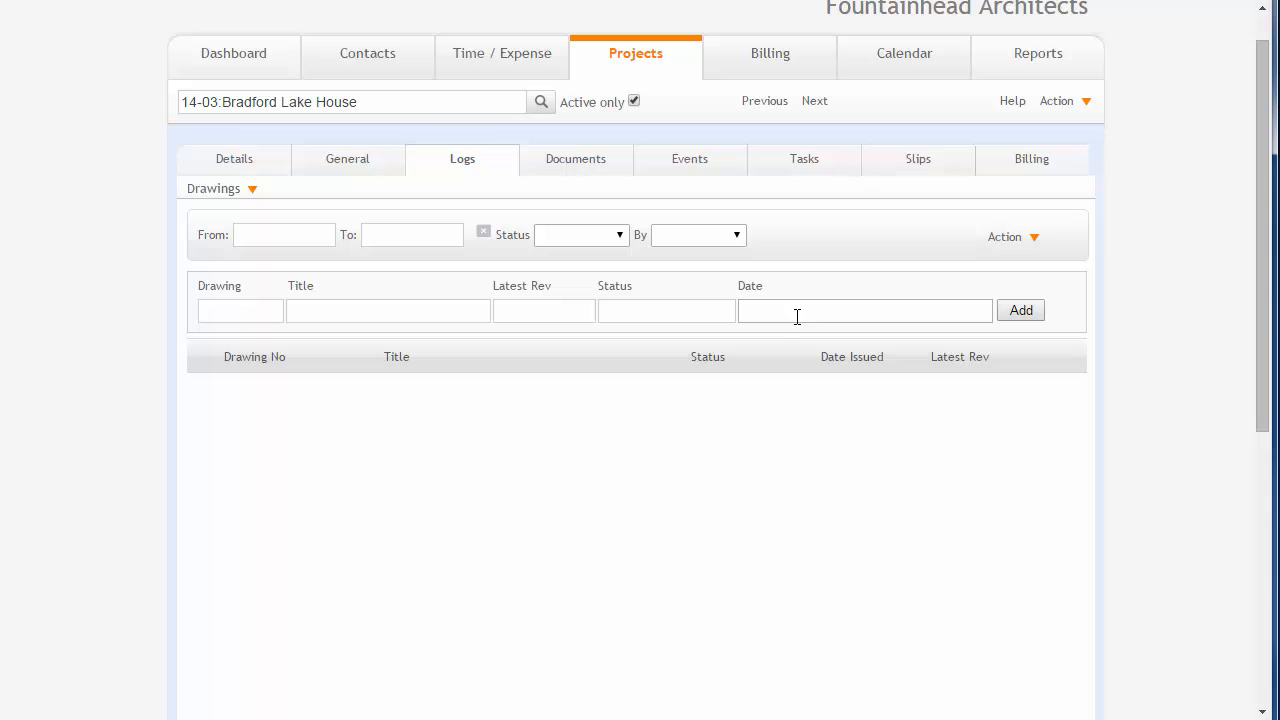
Open a new drawing's detail form fully in view, examine its fields and close it without entering anything.
{"action": "left_click", "coordinate": [998, 240]}
{"action": "left_click", "coordinate": [1008, 283]}
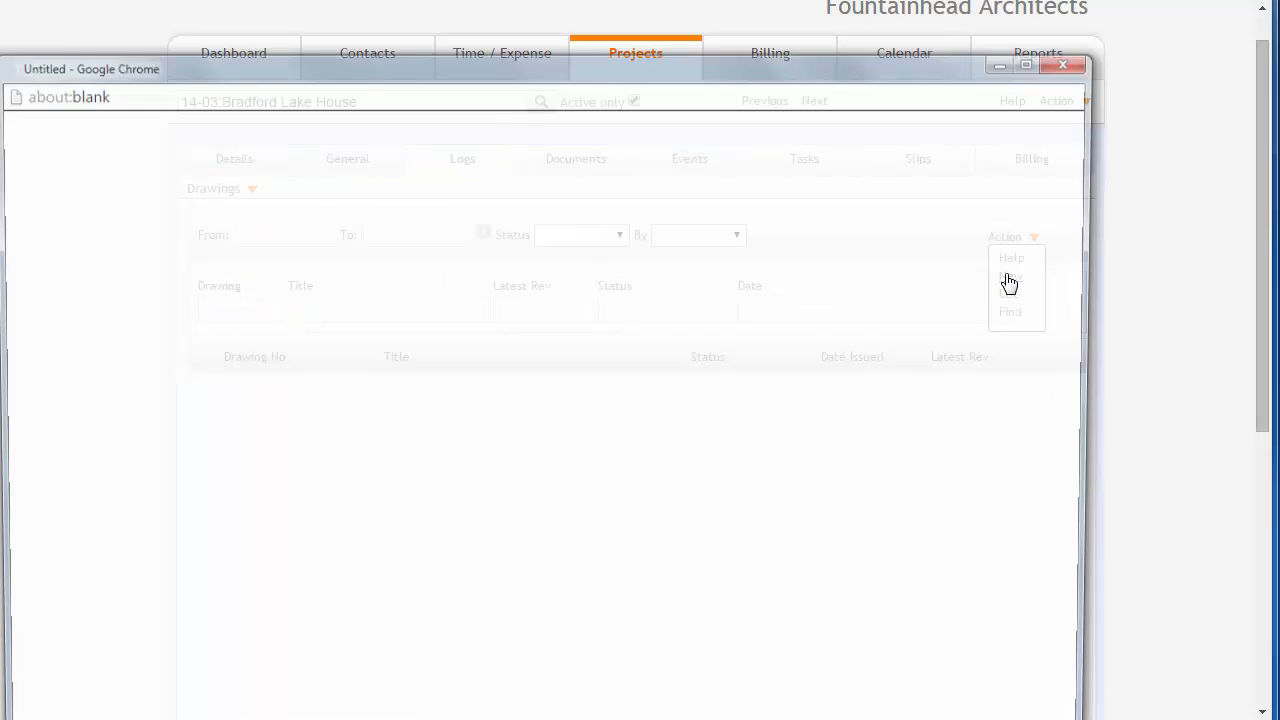
{"action": "left_click_drag", "start_coordinate": [812, 72], "coordinate": [906, 28]}
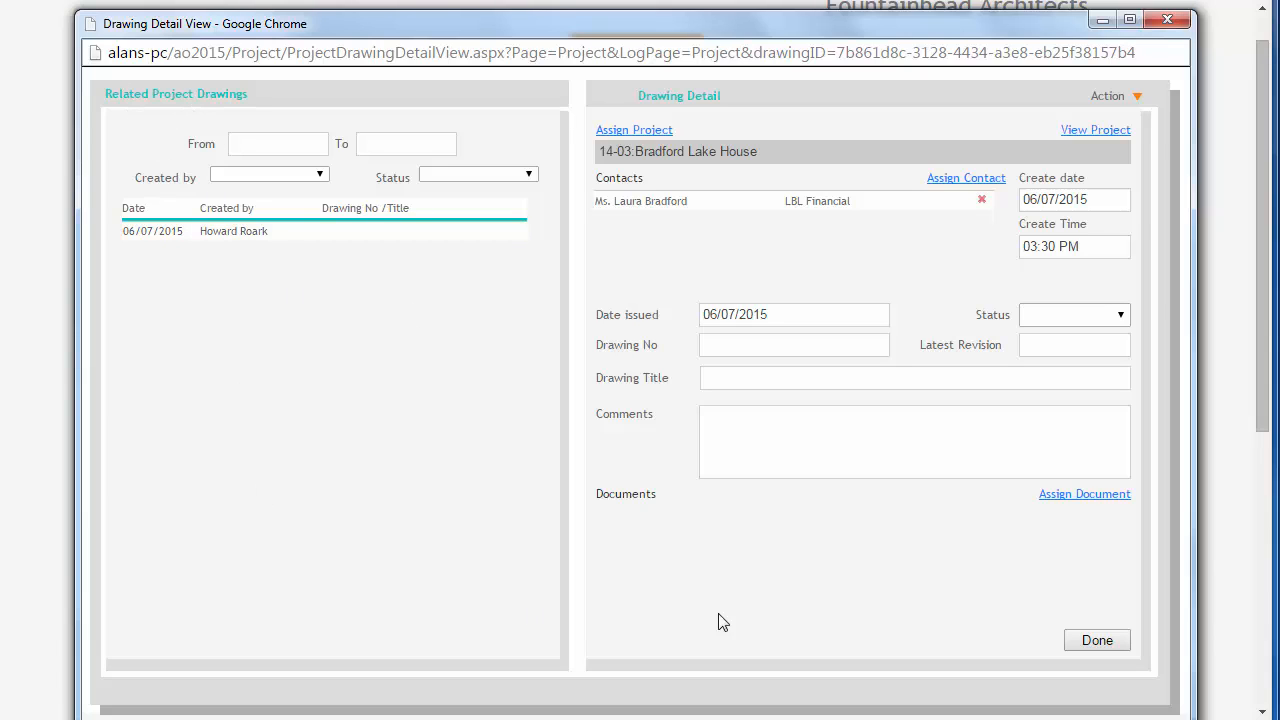
{"action": "left_click", "coordinate": [1167, 19]}
Switch to the project's RFIs log, examine a new RFI's detail form and close it without entering anything.
{"action": "mouse_move", "coordinate": [200, 195]}
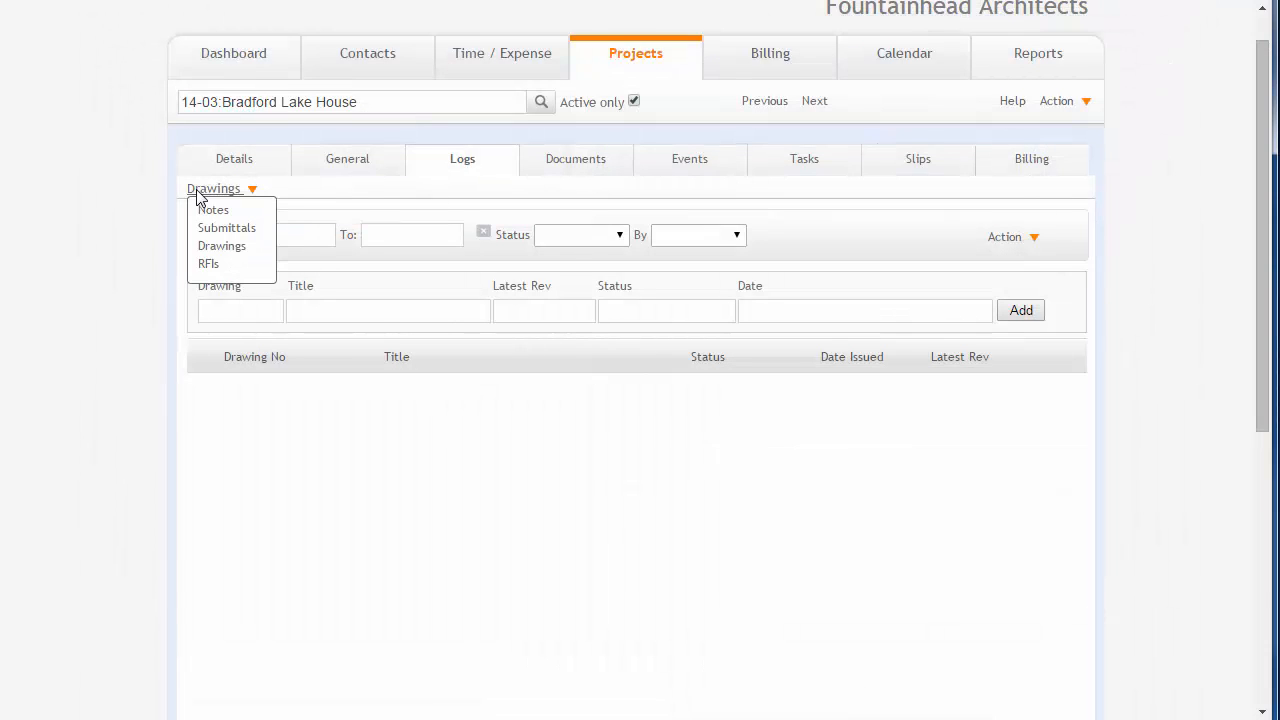
{"action": "left_click", "coordinate": [208, 265]}
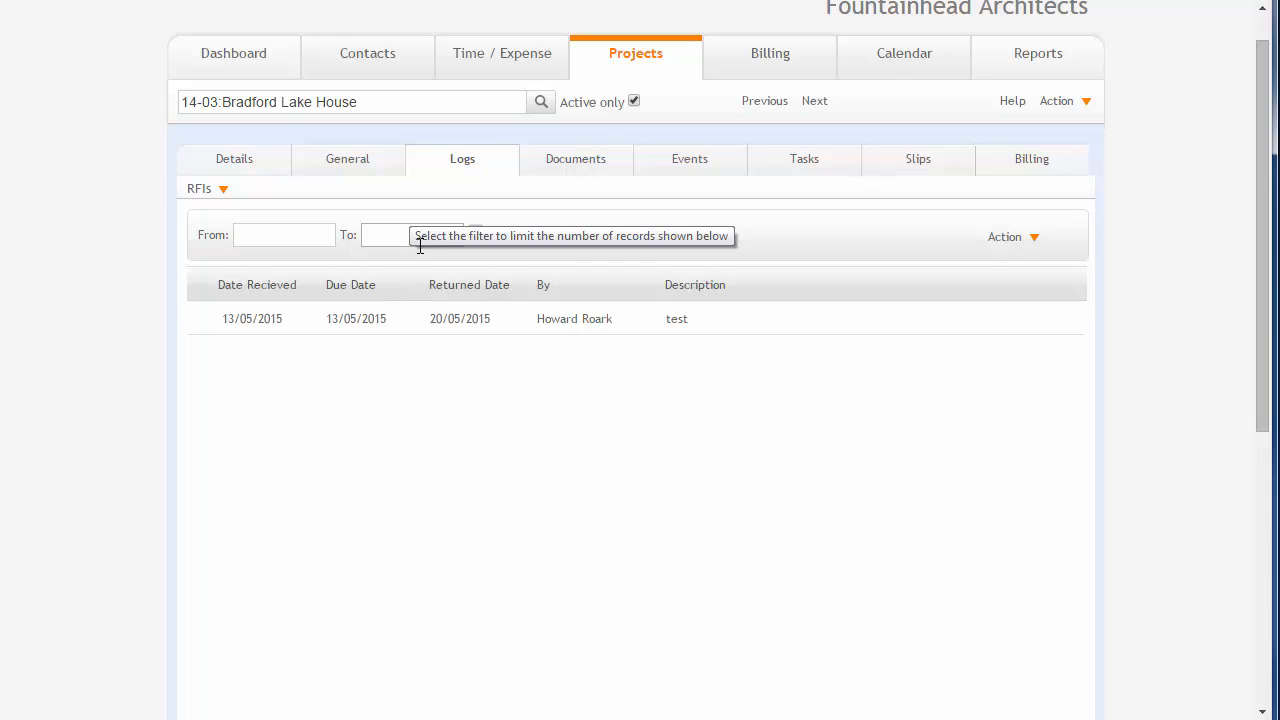
{"action": "mouse_move", "coordinate": [1017, 238]}
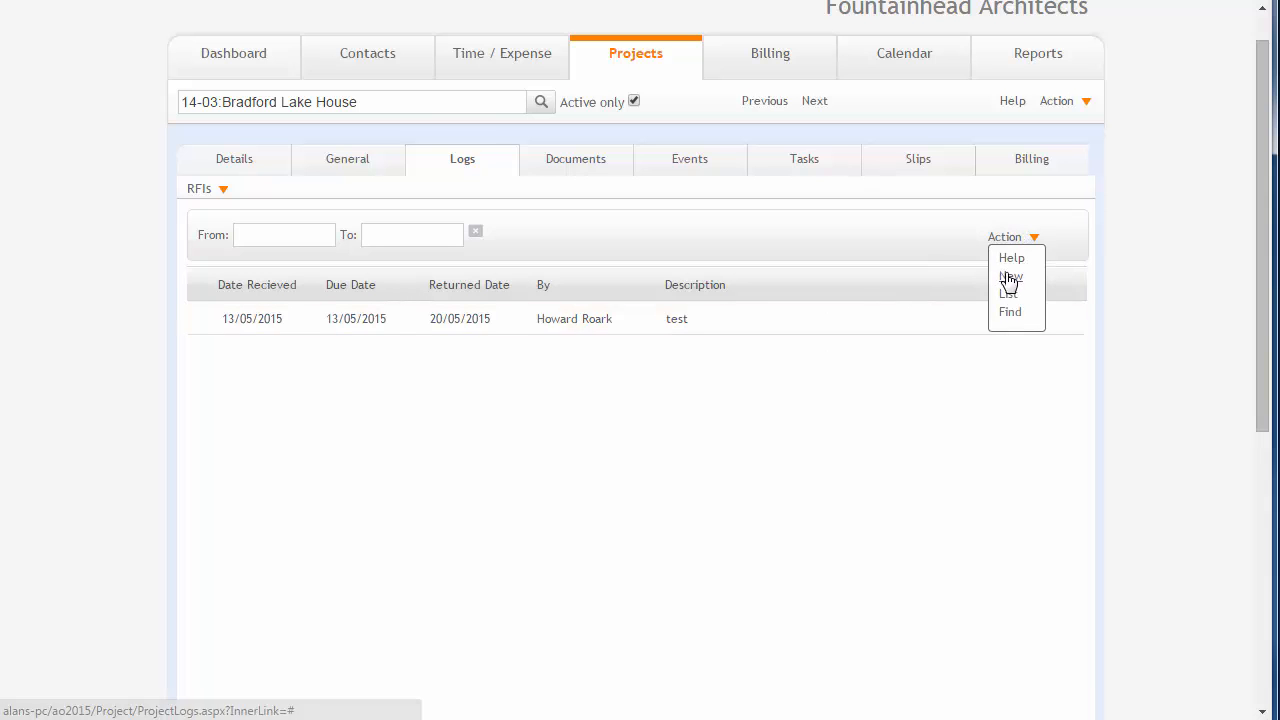
{"action": "left_click", "coordinate": [1008, 278]}
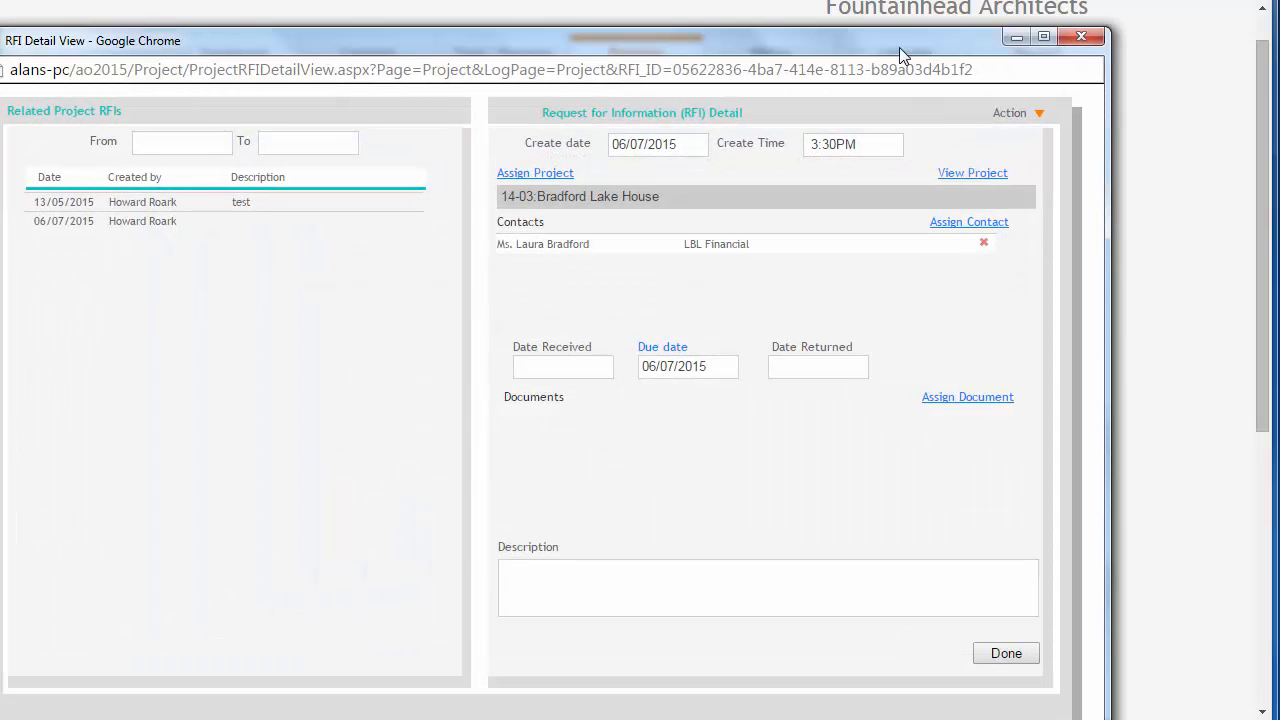
{"action": "left_click_drag", "start_coordinate": [899, 47], "coordinate": [960, 26]}
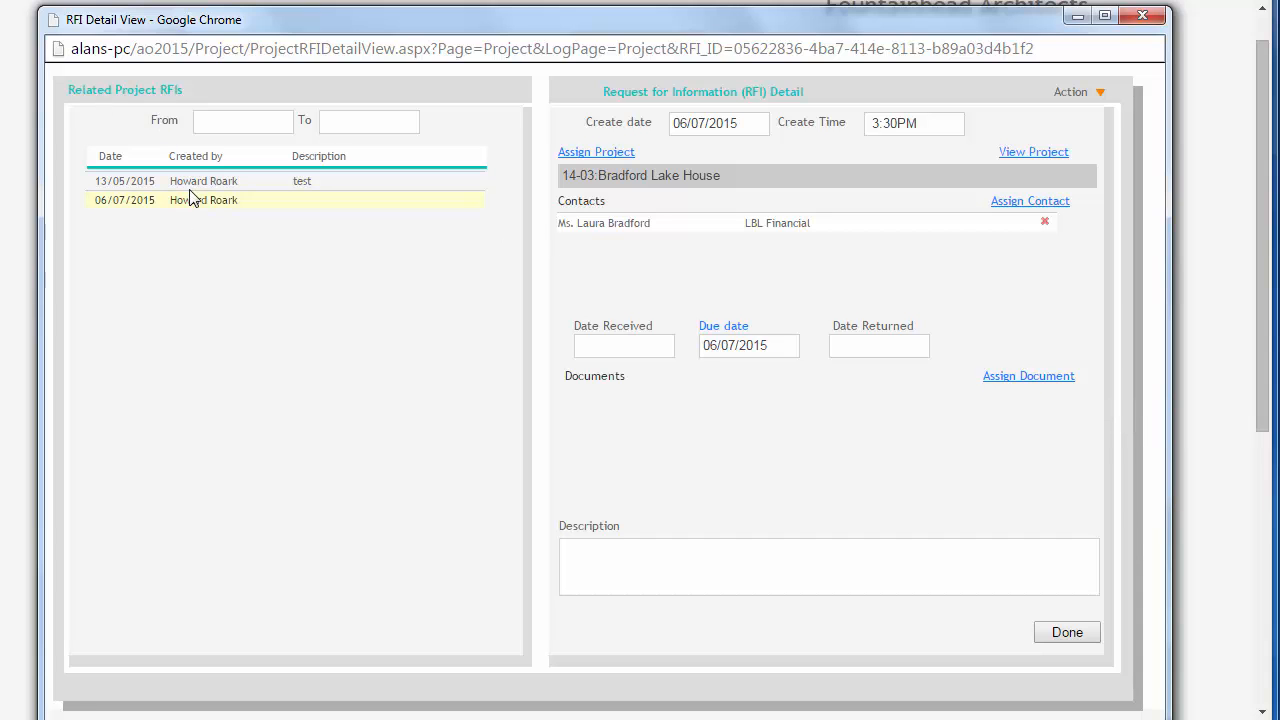
{"action": "left_click", "coordinate": [1155, 16]}
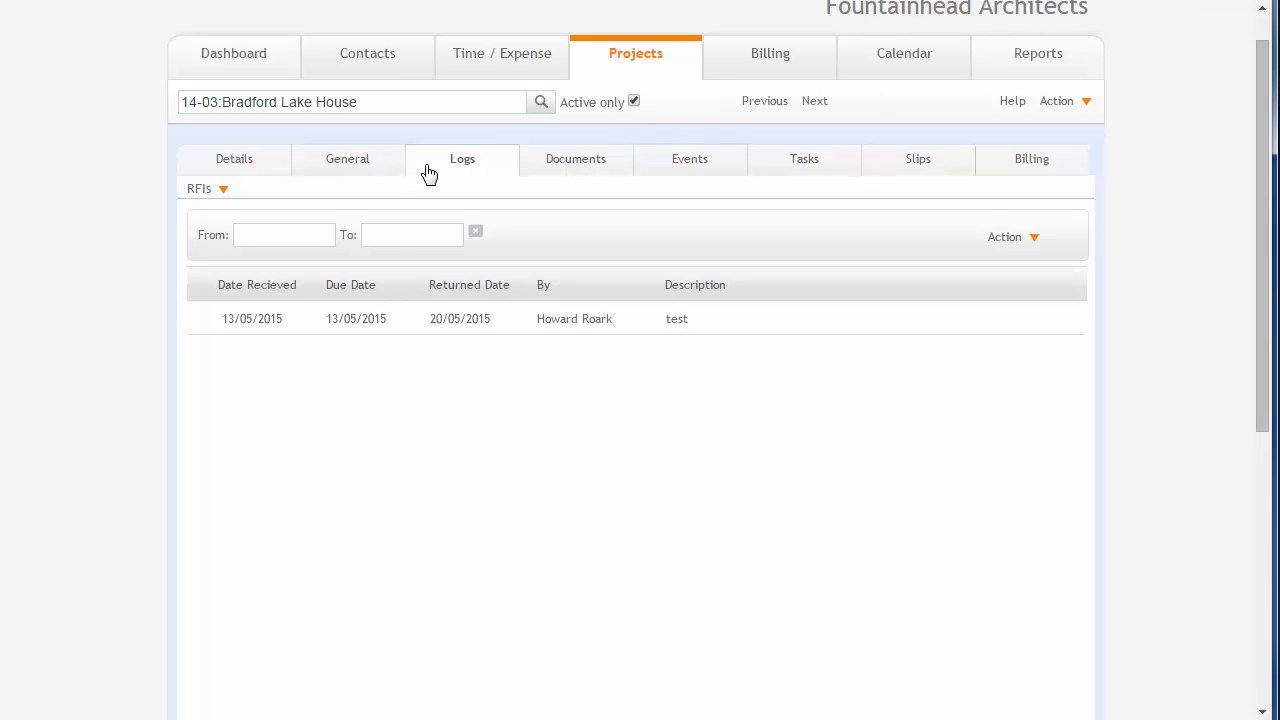